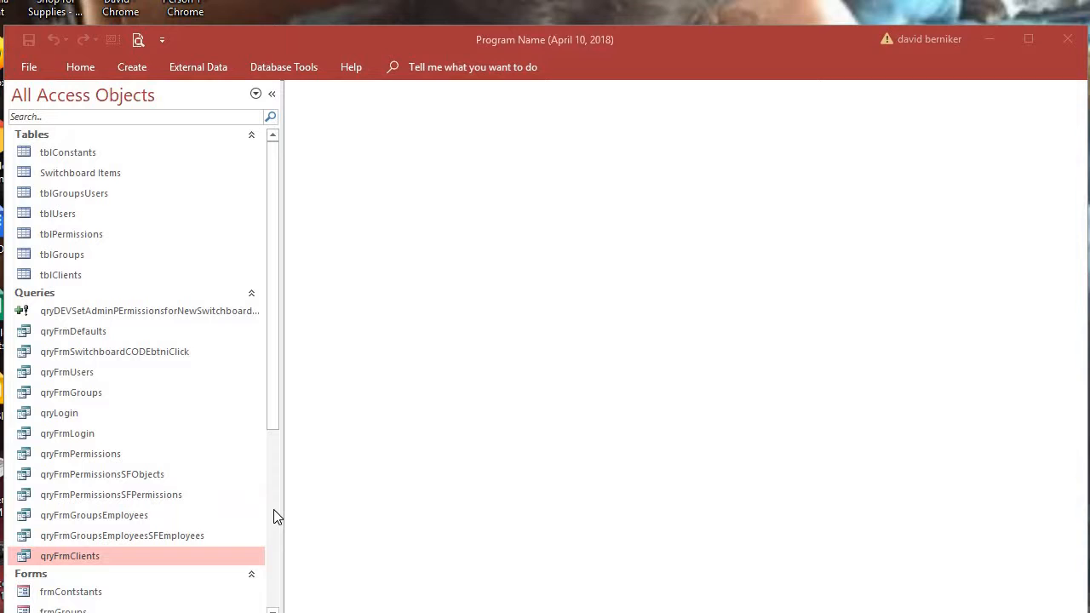
Open the tblClients table, inspect the Type field of its record, and close the table
double_click(76, 275)
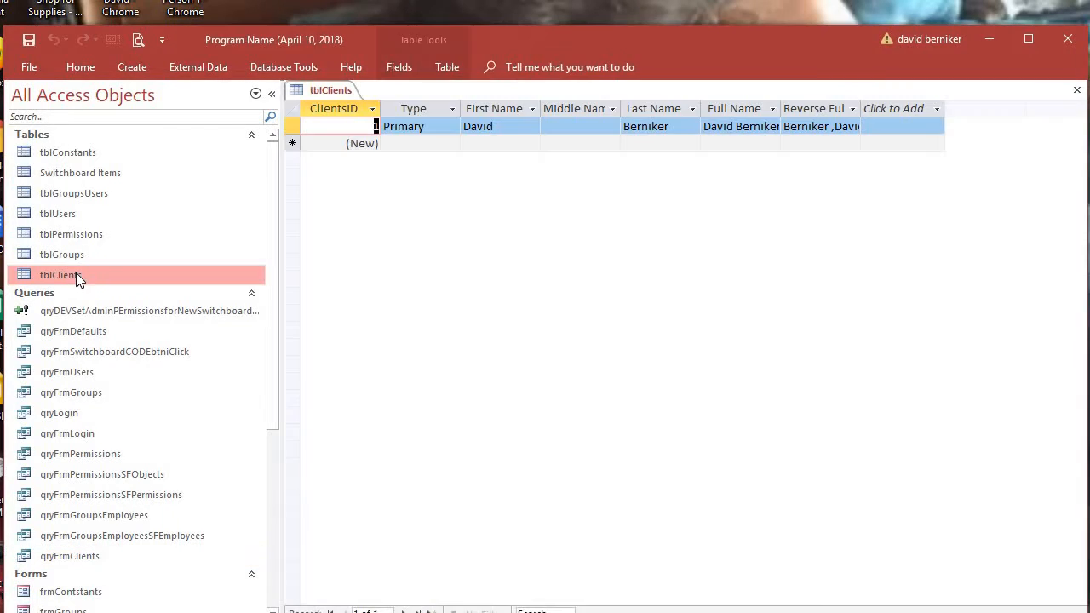
left_click(428, 128)
left_click(453, 126)
left_click(452, 128)
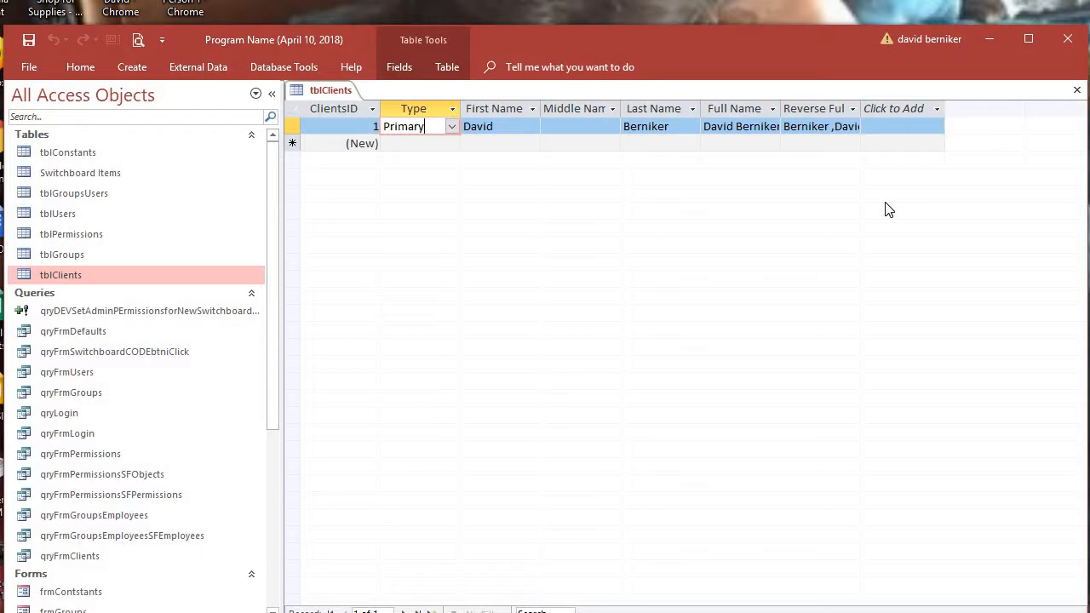
right_click(341, 90)
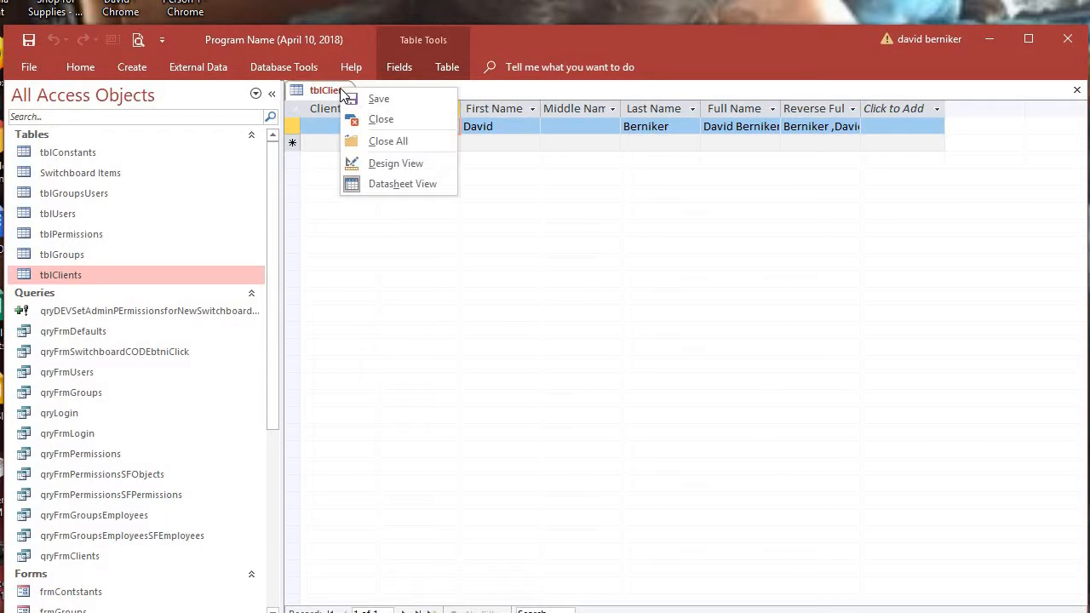
left_click(373, 119)
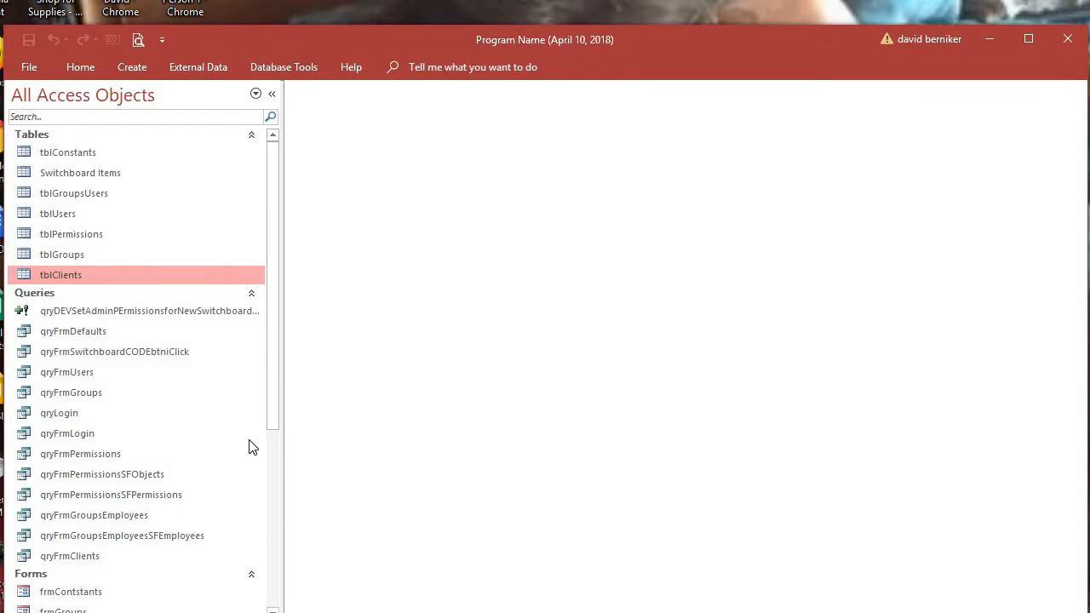
Open the qryFrmClients query in Design View, review its fields and sort order, and close it
left_click(84, 562)
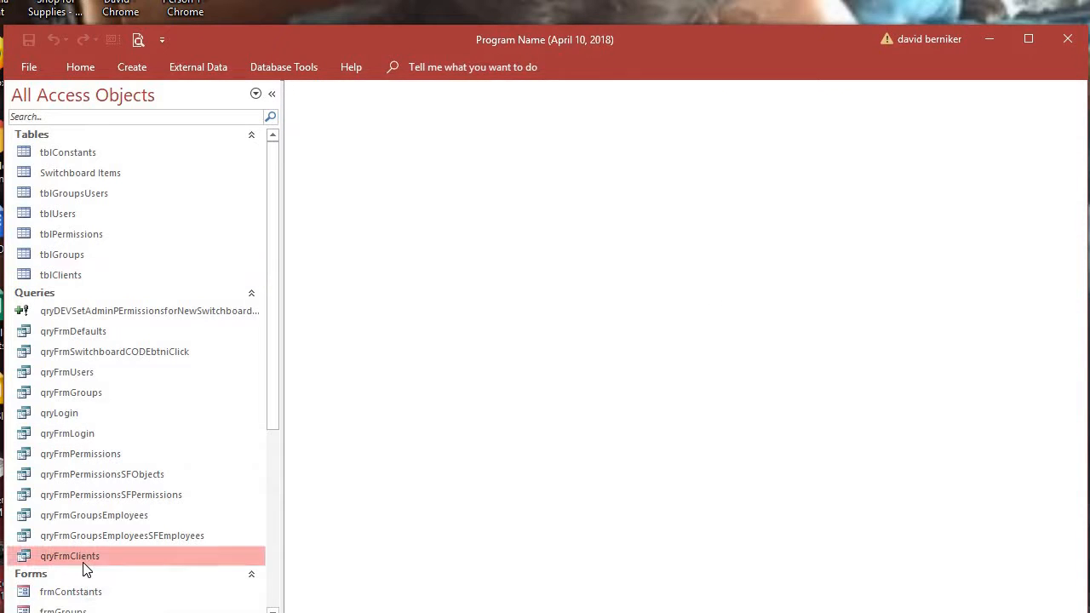
right_click(85, 569)
left_click(149, 387)
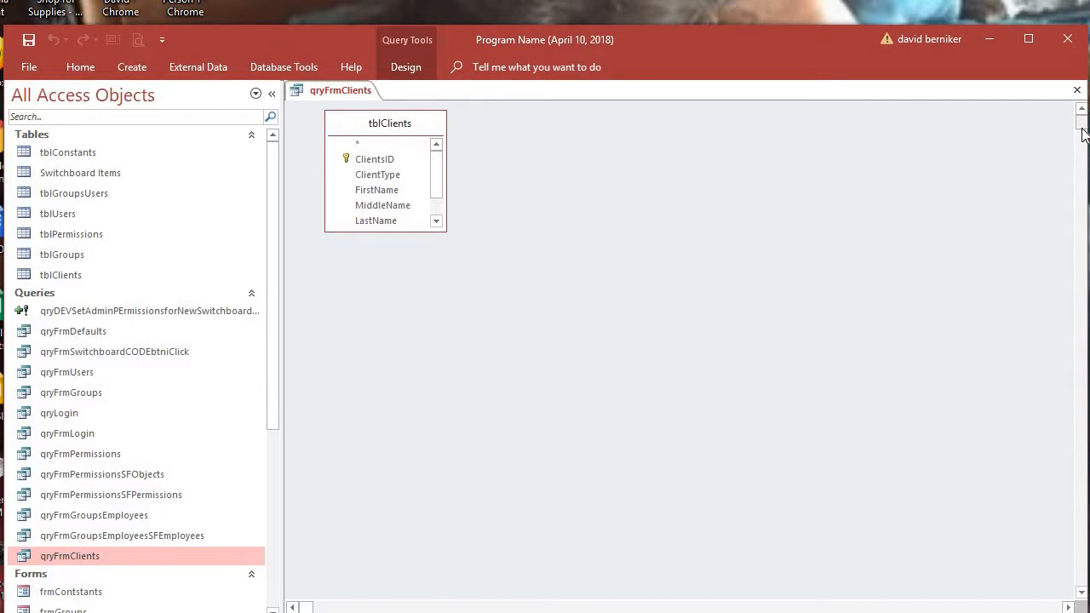
left_click_drag(1083, 129, 1082, 157)
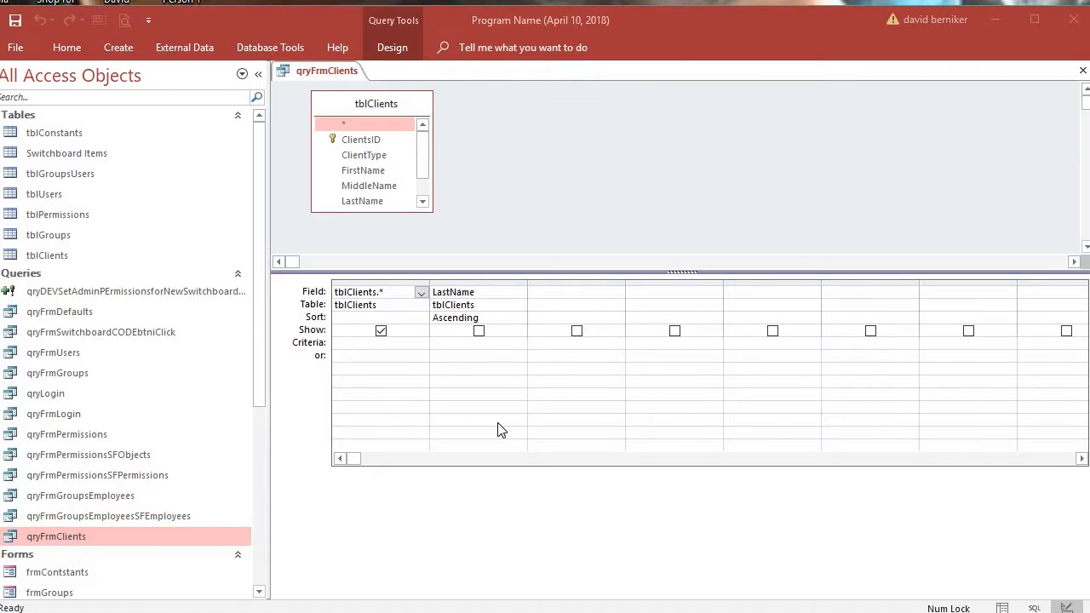
right_click(341, 75)
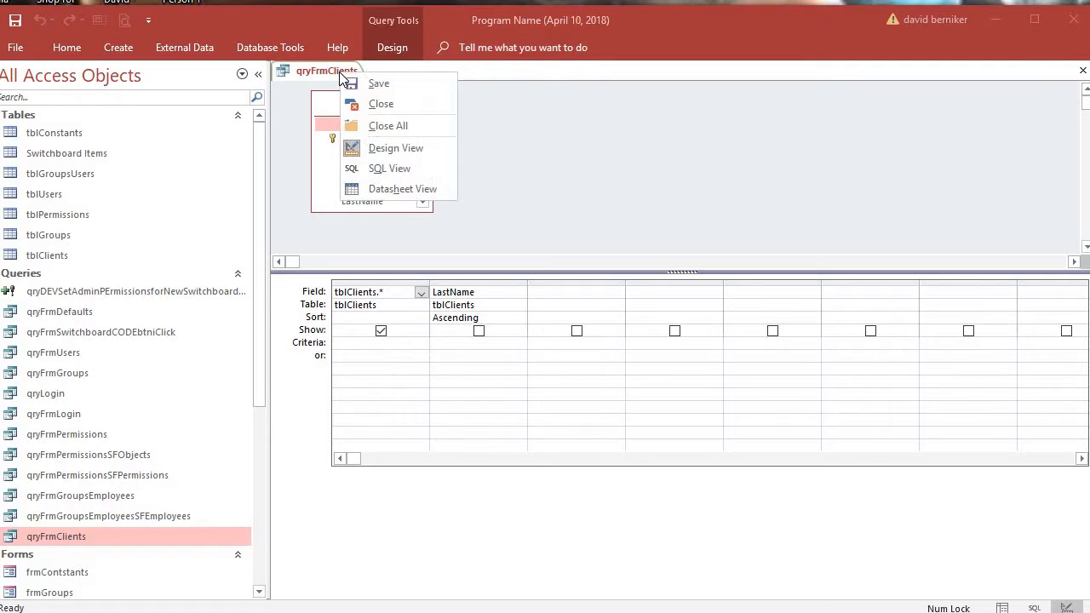
left_click(372, 103)
left_click(477, 347)
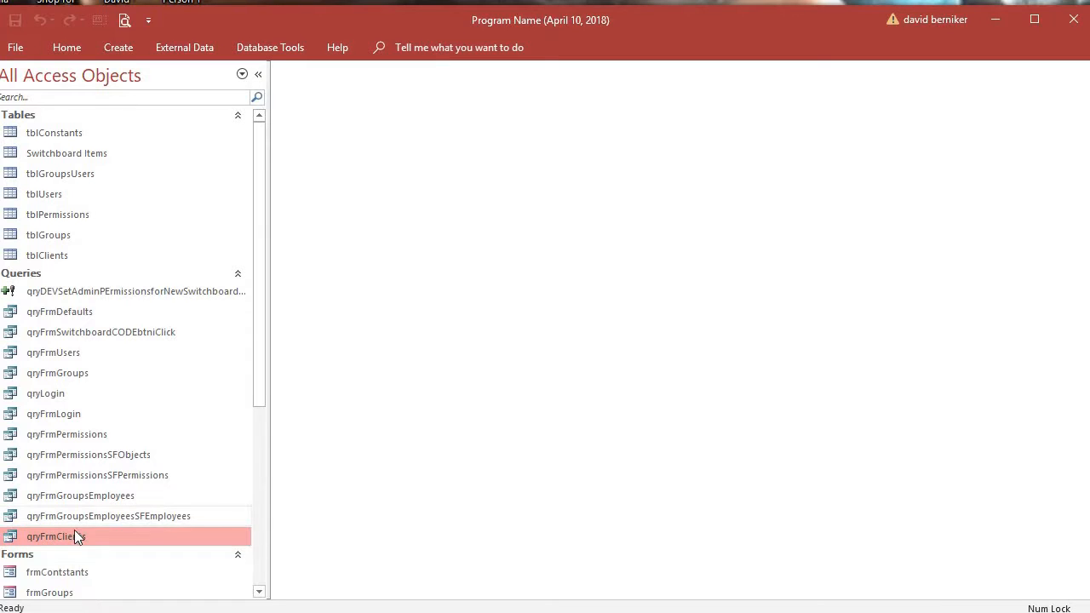
Create a new form based on the qryFrmClients query
left_click(256, 49)
left_click(183, 53)
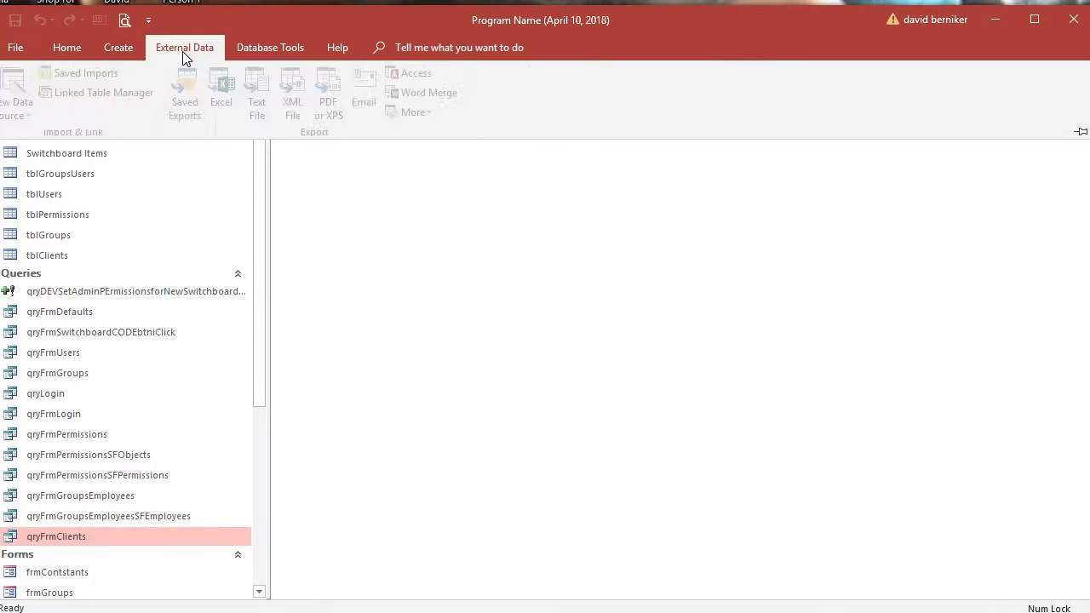
left_click(120, 55)
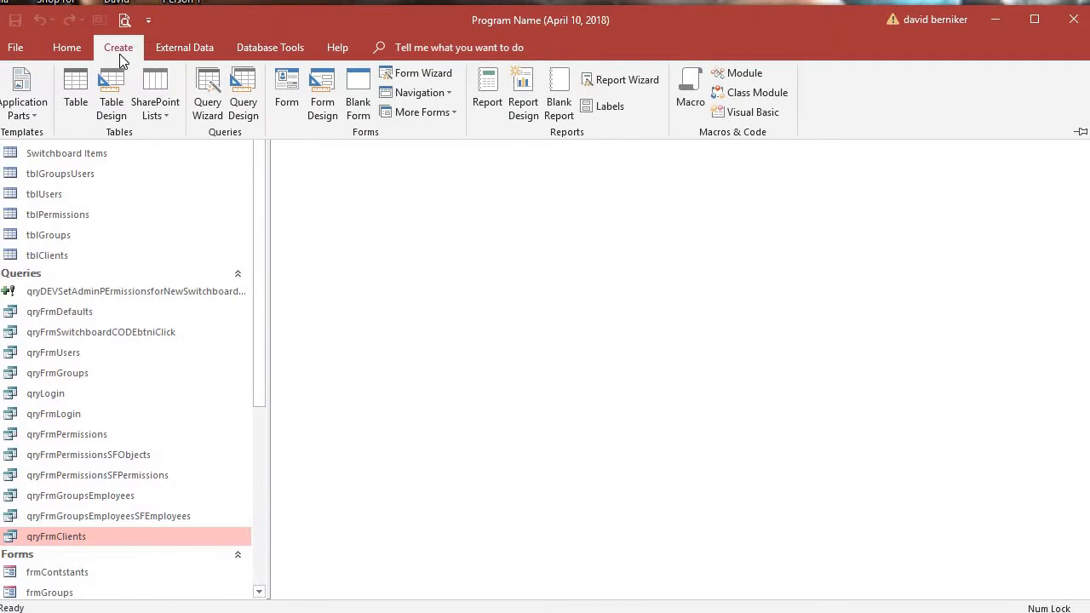
left_click(289, 104)
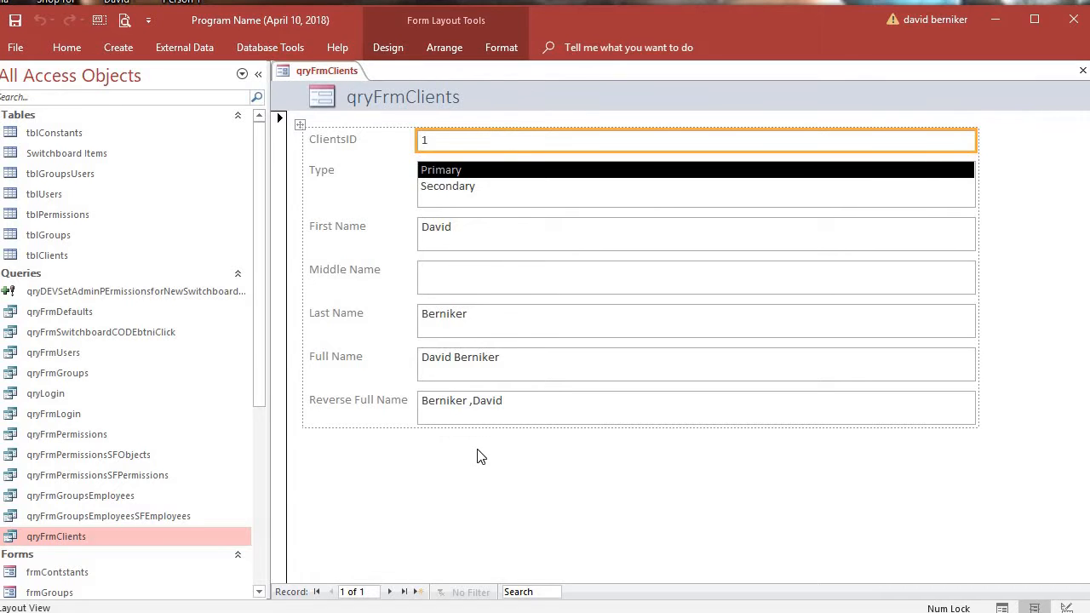
Save the new form as frmClients and close it
right_click(341, 74)
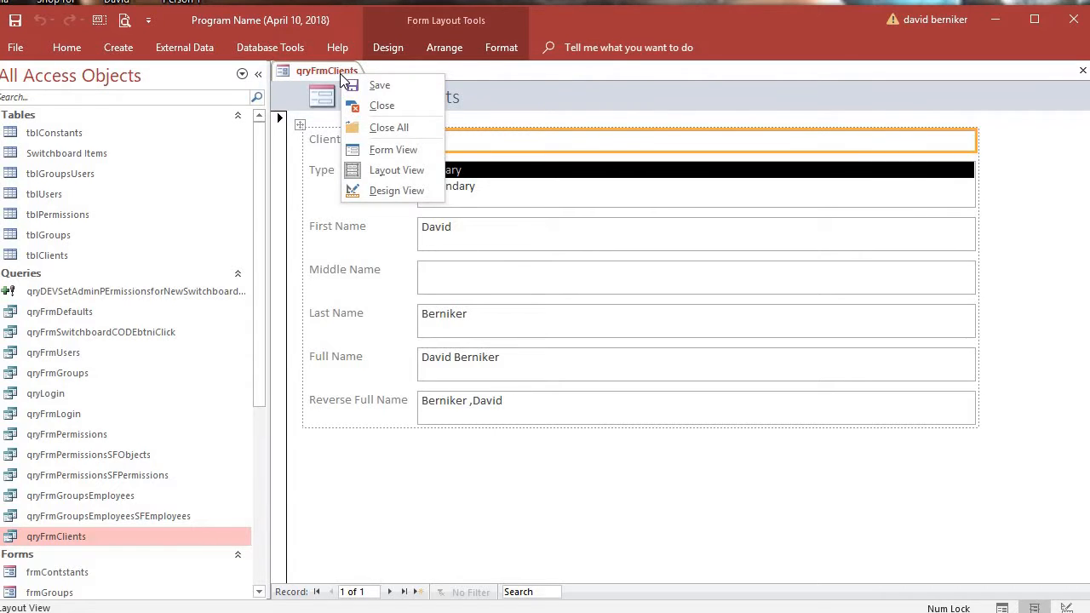
left_click(379, 85)
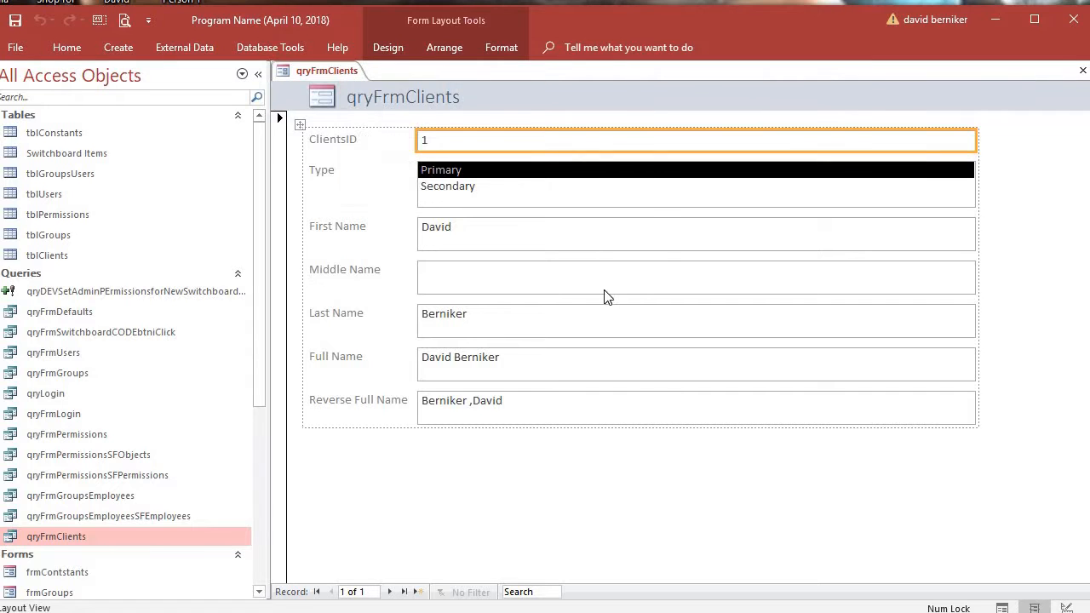
left_click(496, 231)
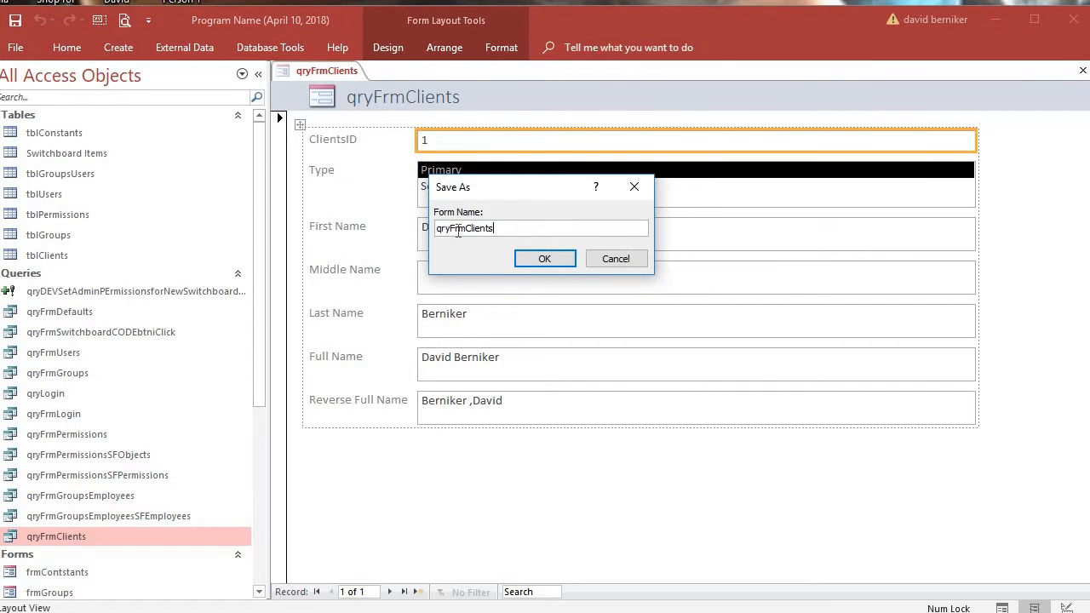
left_click_drag(454, 229, 419, 228)
type("f")
left_click(545, 259)
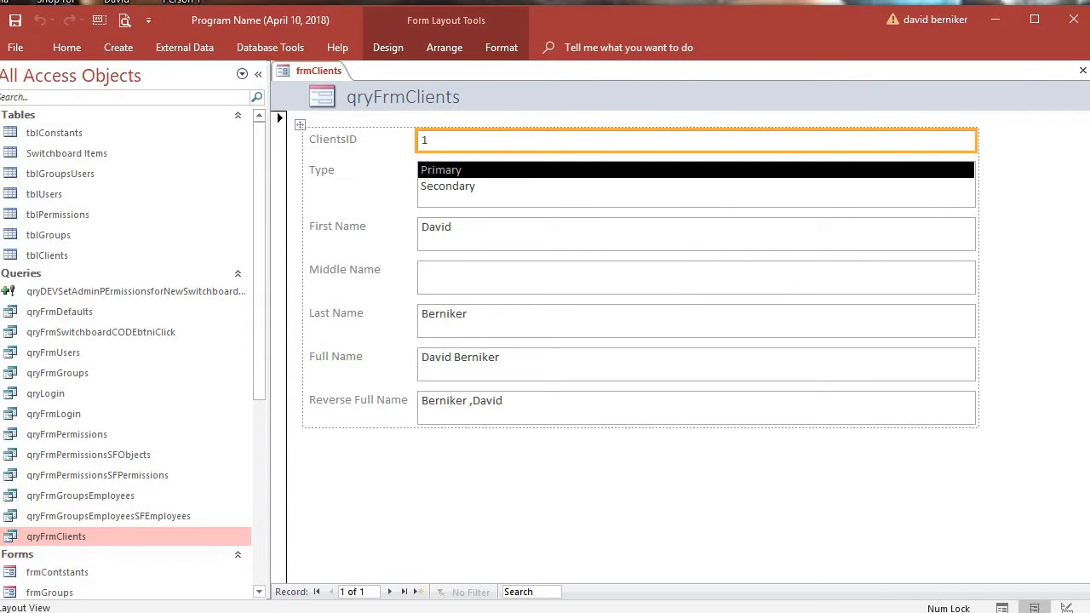
right_click(338, 75)
left_click(370, 100)
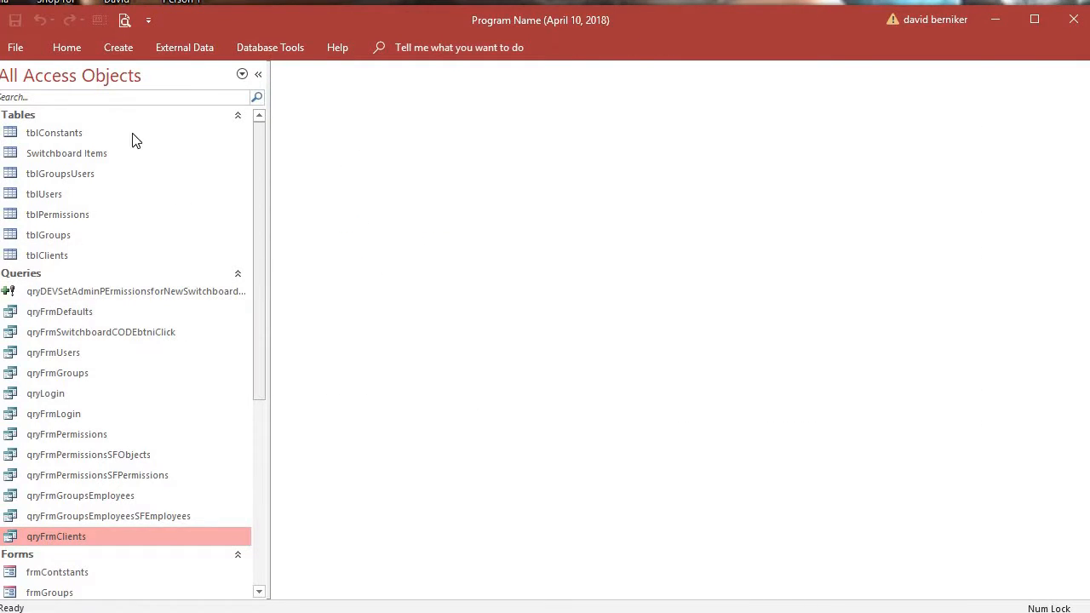
Create a new table, switch it to Design View and save it as tblClientsContacts
left_click(118, 49)
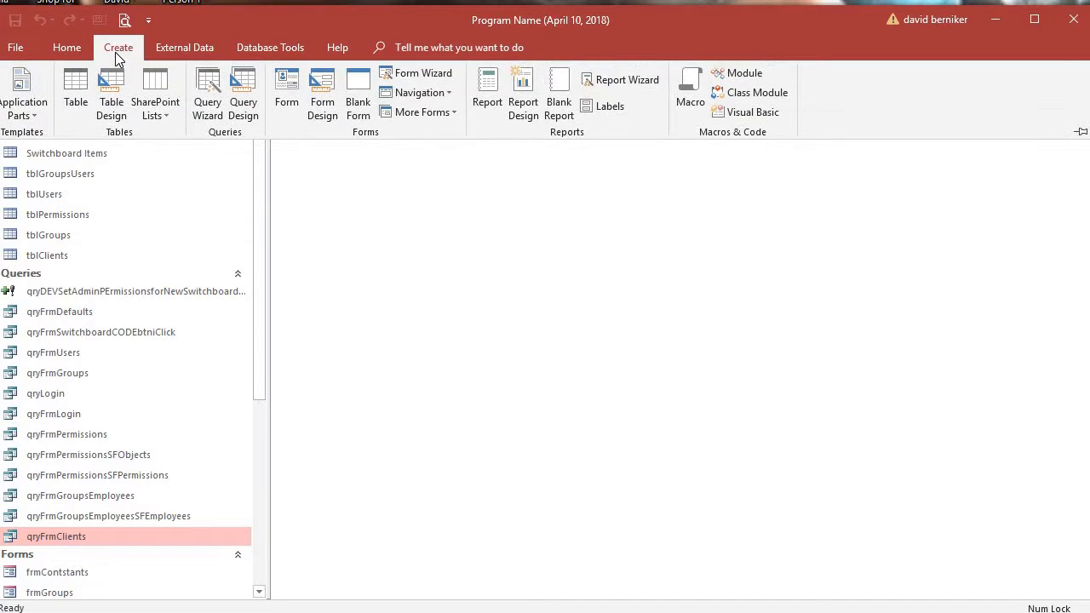
left_click(83, 96)
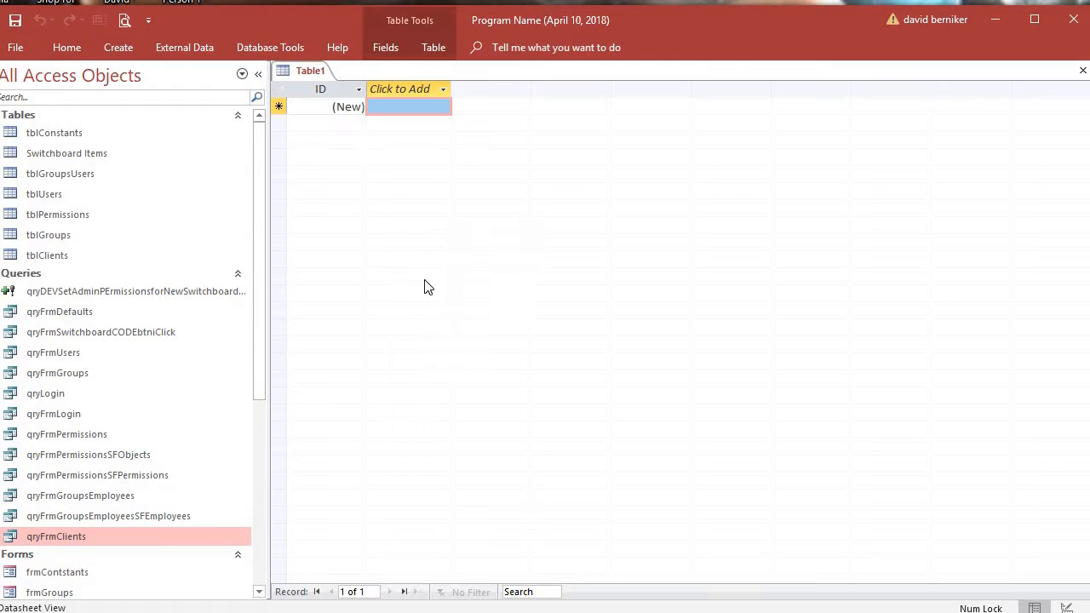
right_click(300, 72)
left_click(344, 137)
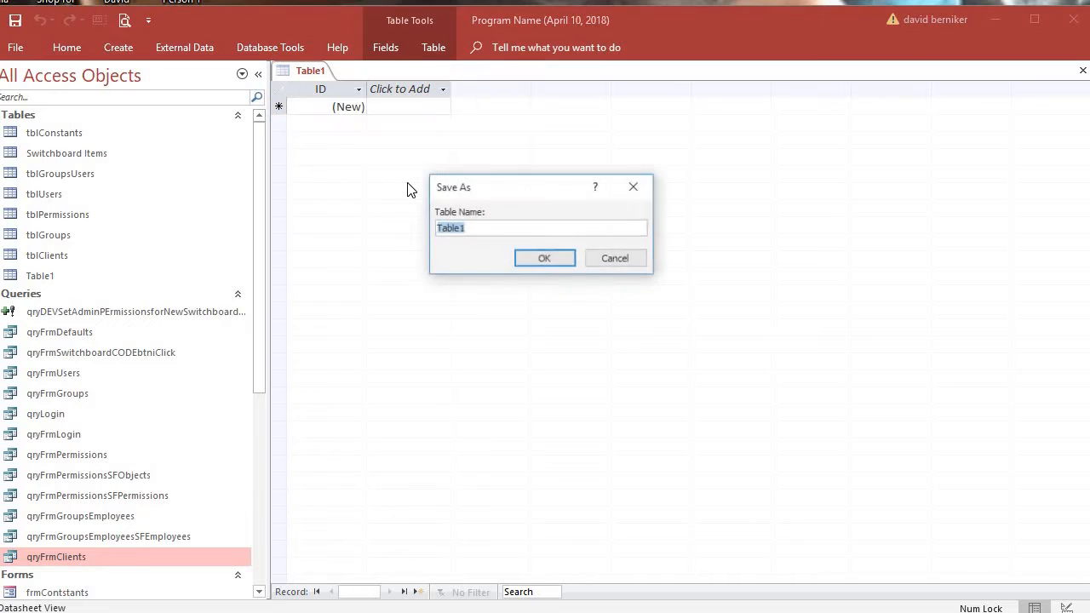
left_click_drag(487, 232, 385, 221)
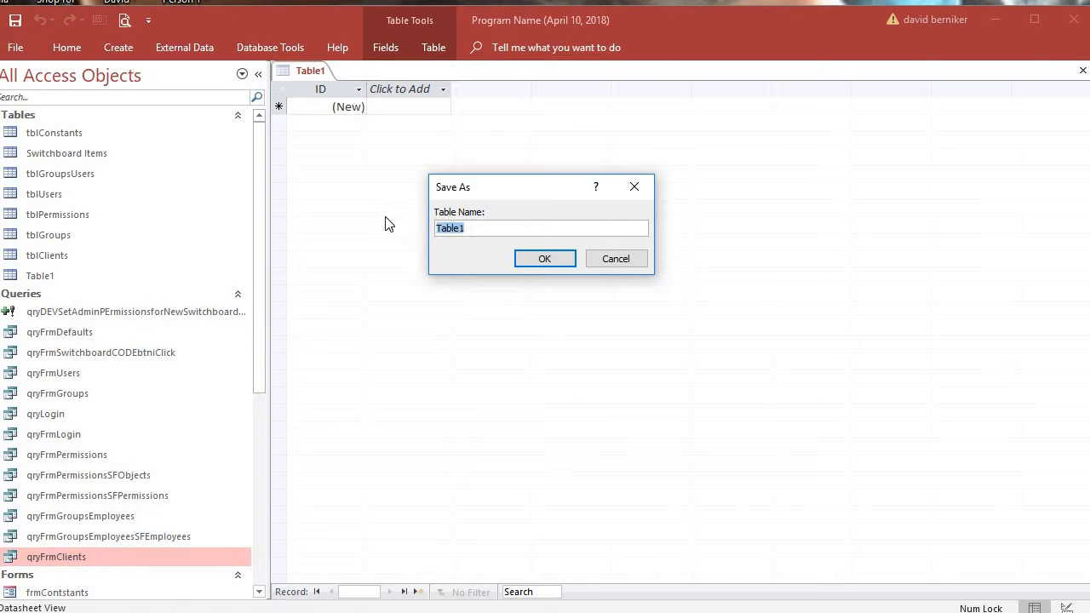
type("tblCle")
key("BackSpace")
type("ientsContacts")
left_click(545, 259)
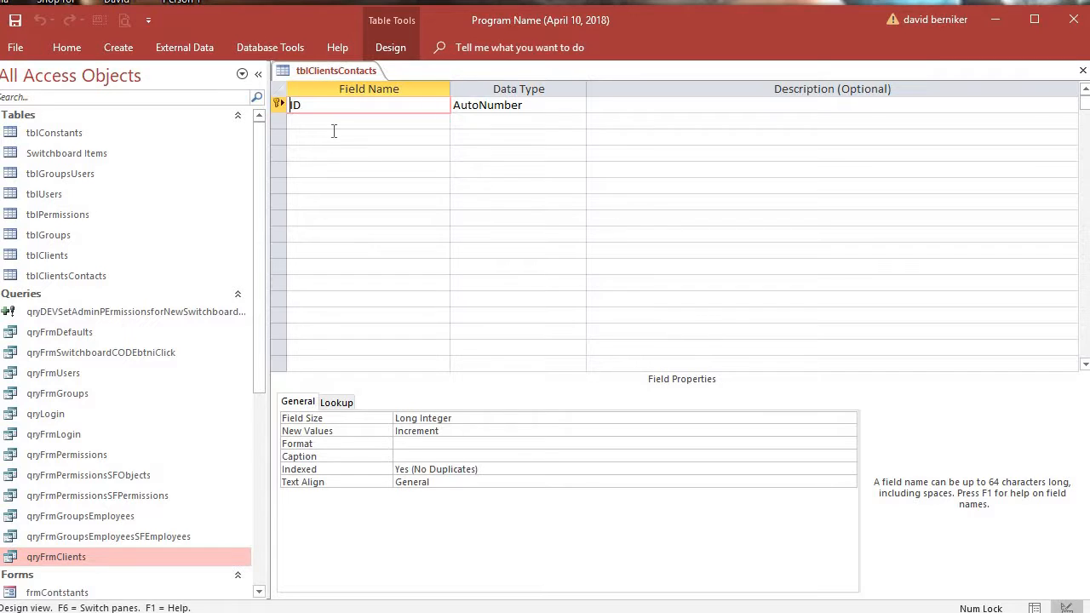
Rename the primary key field to ContactID and add a second field named cClientID
type("ntact")
key("Down")
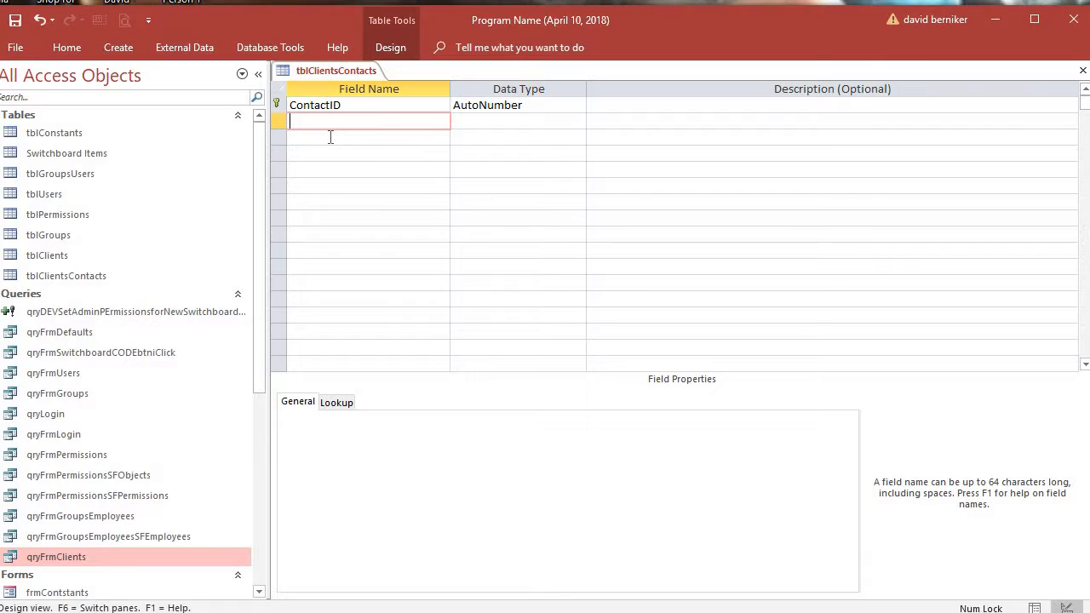
type("ClientID")
key("Home")
type("c")
left_click(472, 123)
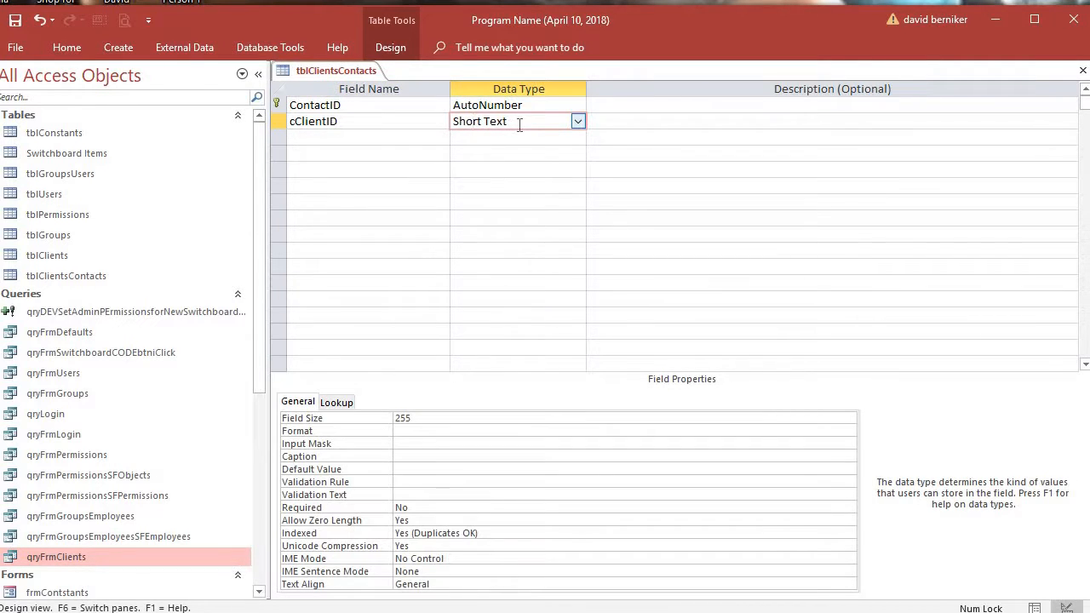
left_click_drag(520, 125, 400, 110)
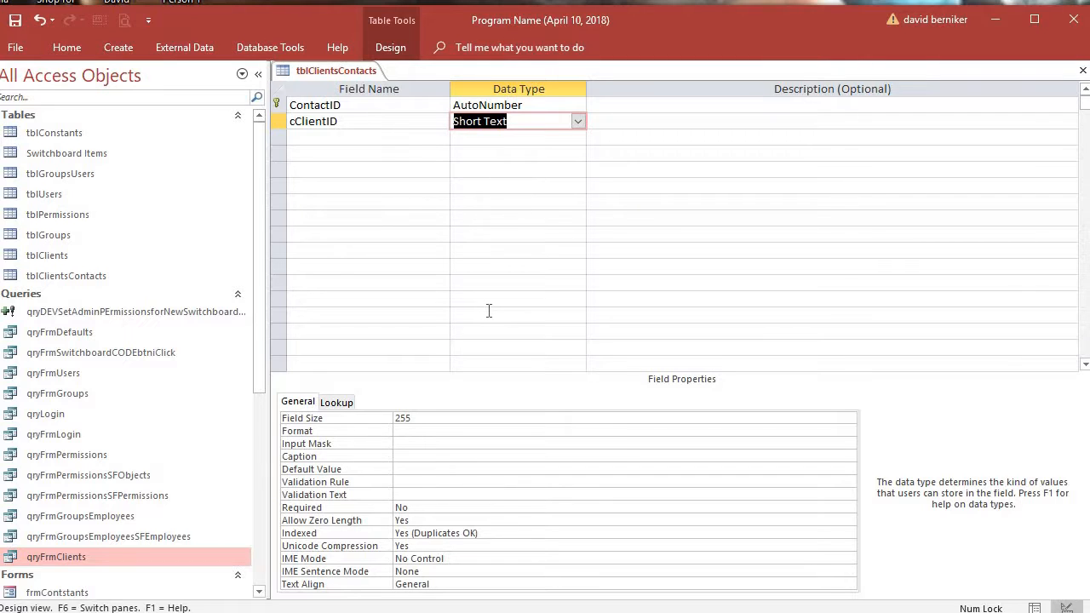
type("lo")
key("BackSpace")
key("BackSpace")
key("BackSpace")
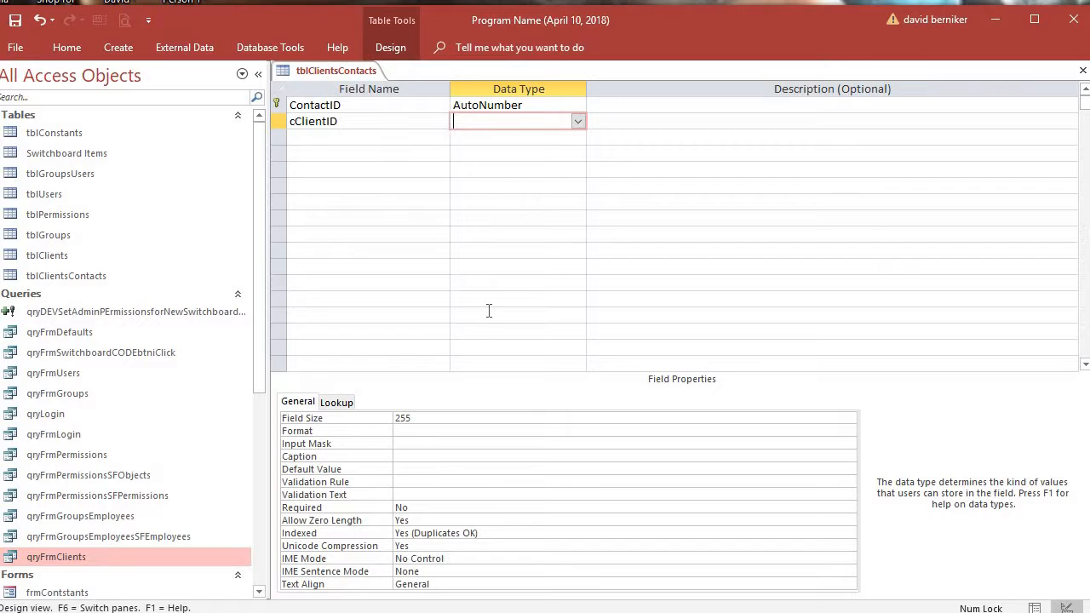
type("do")
Set the cClientID field's data type to Number and its Required property to Yes
left_click(577, 121)
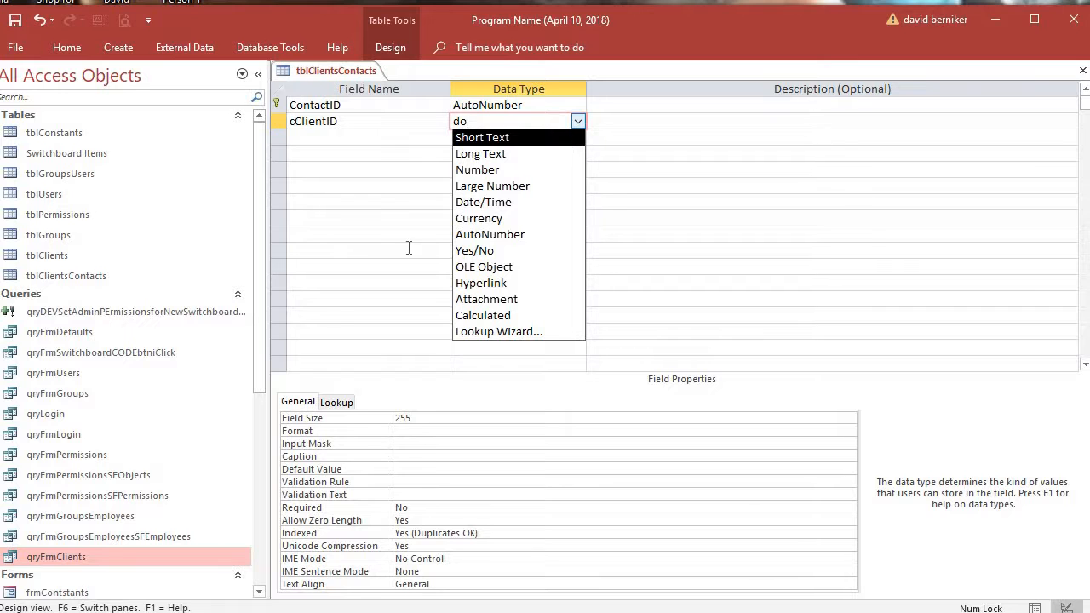
left_click(577, 123)
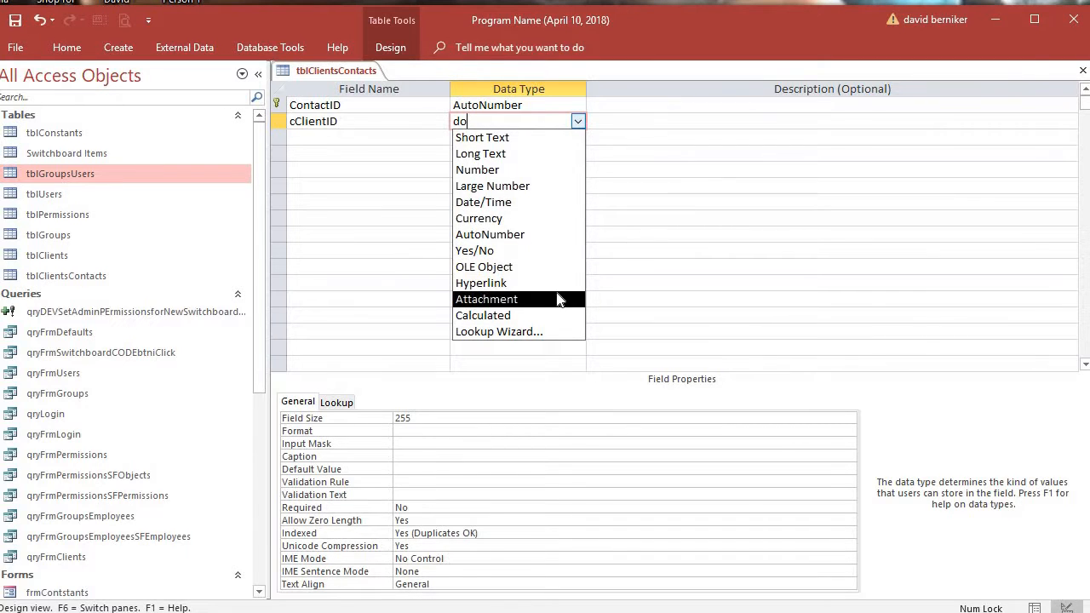
left_click(484, 169)
left_click(463, 418)
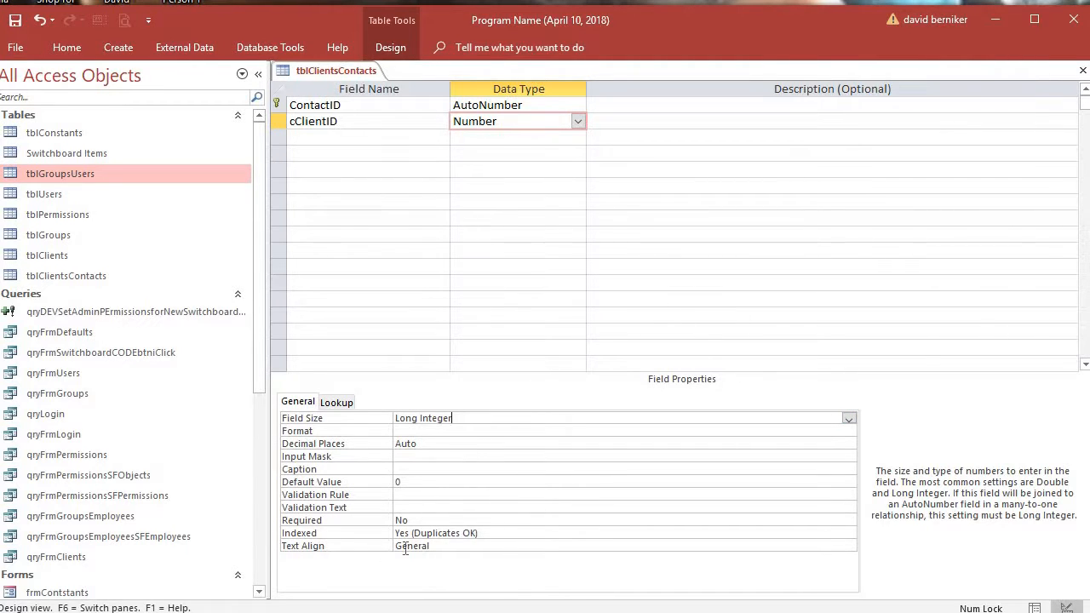
double_click(417, 523)
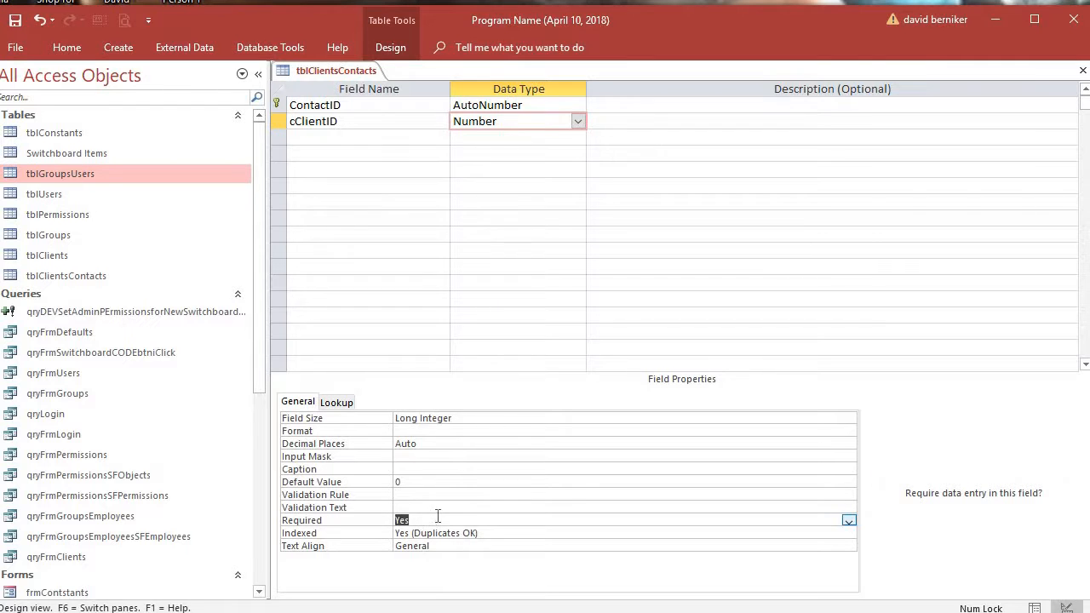
Set the lookup Display Control of the cClientID field to Combo Box
left_click(366, 122)
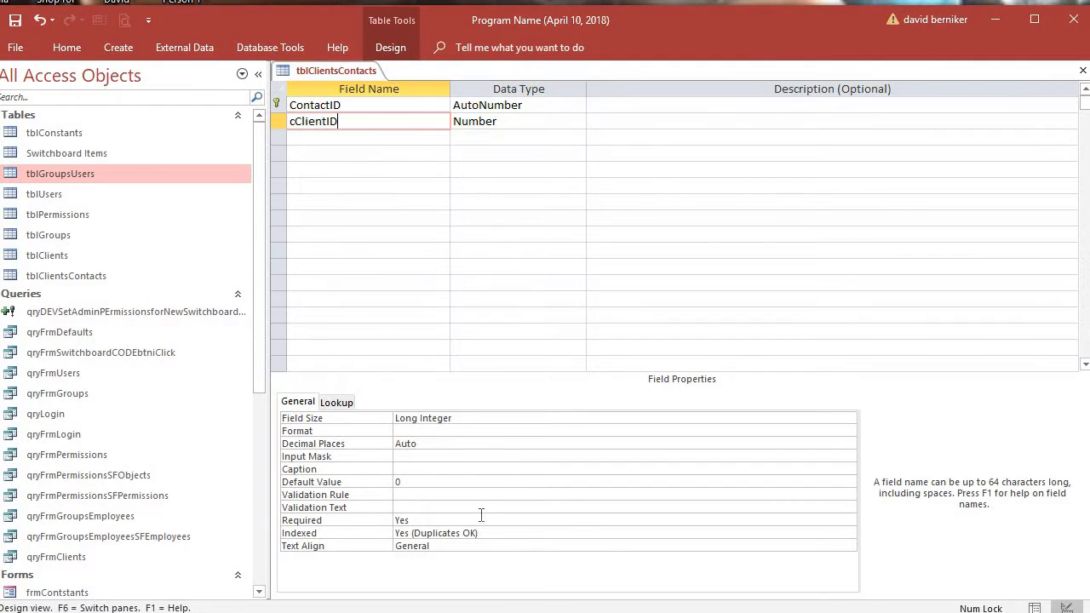
left_click(338, 402)
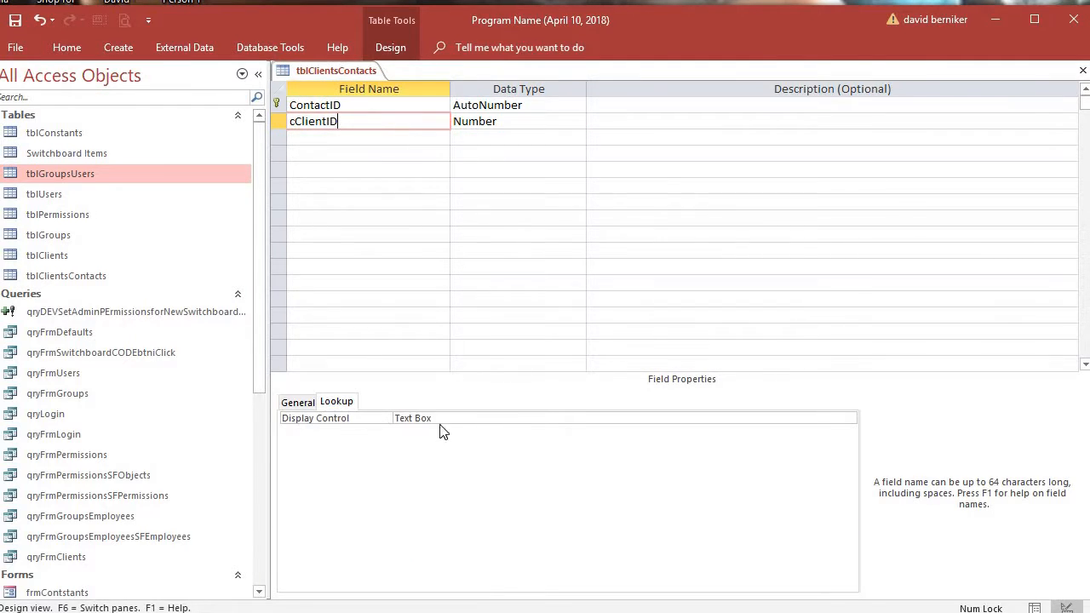
double_click(443, 419)
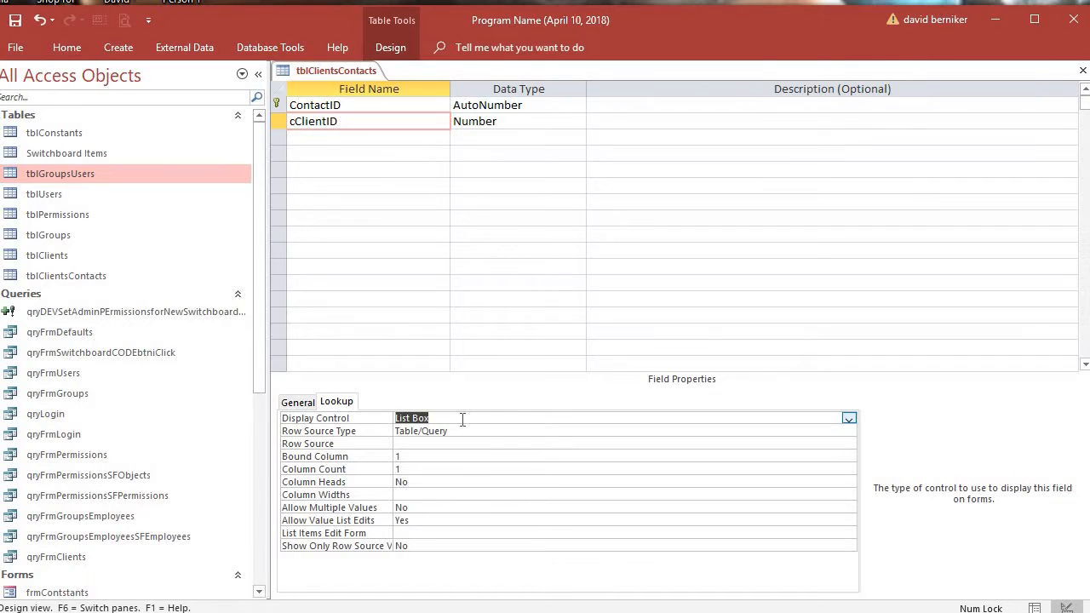
double_click(462, 419)
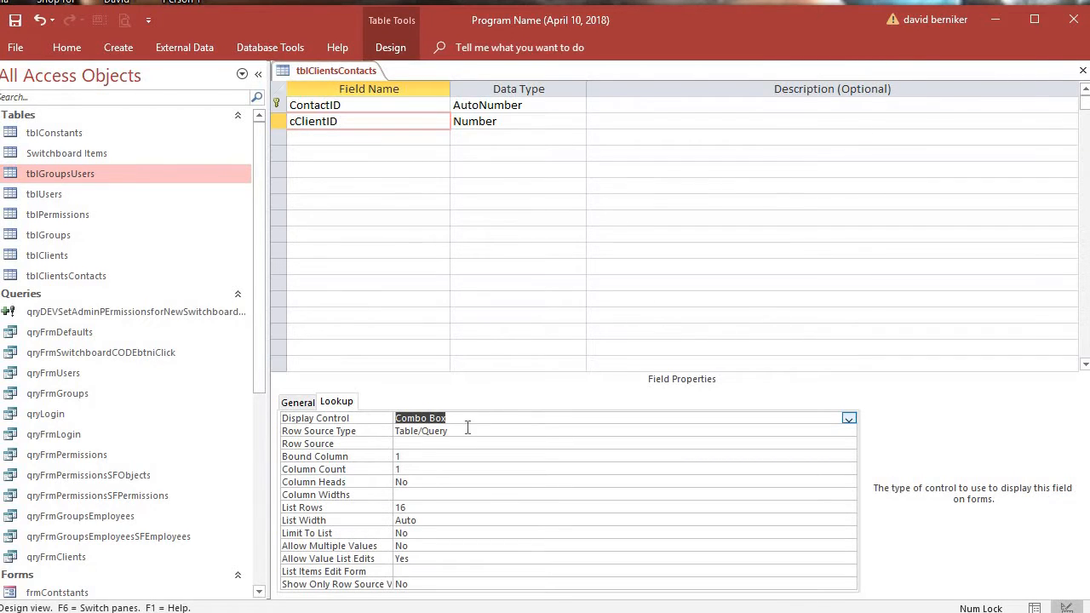
Open the query builder for the cClientID field's Row Source and add the tblClients table
left_click(462, 432)
left_click(463, 443)
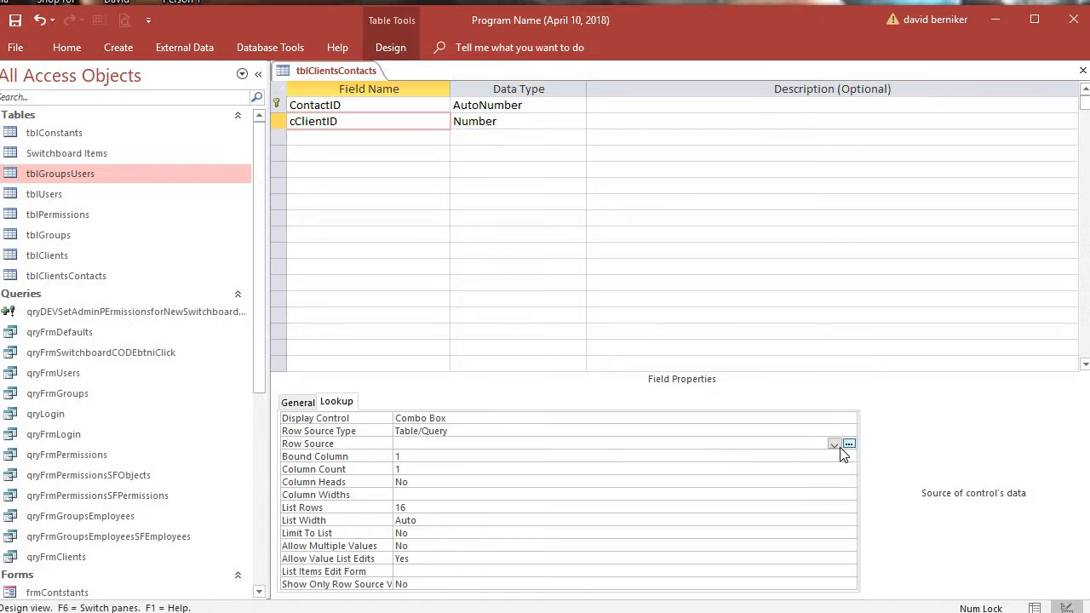
left_click(848, 443)
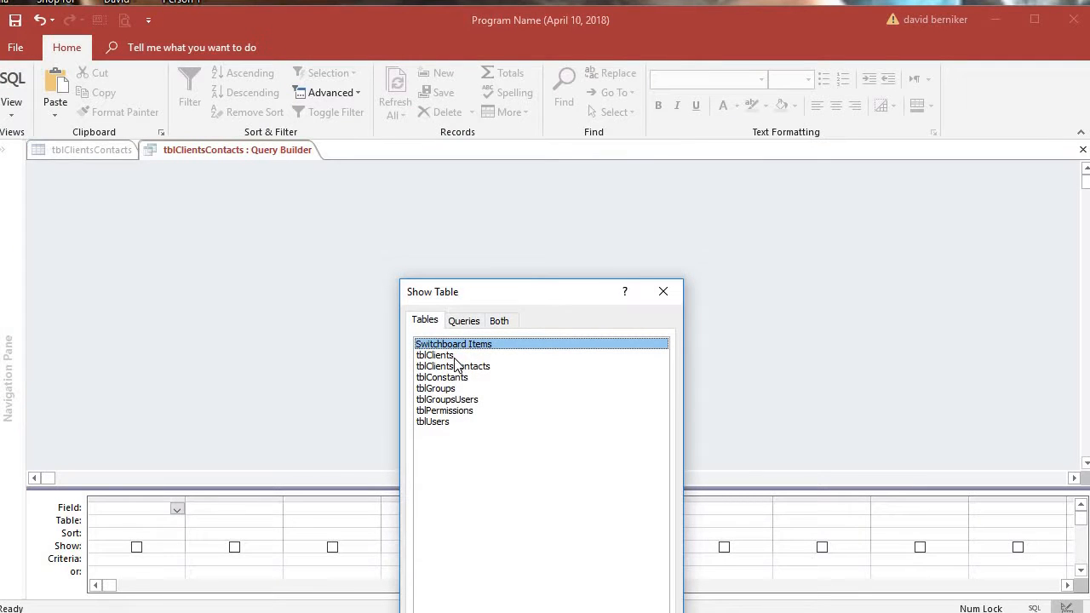
double_click(452, 355)
left_click(641, 612)
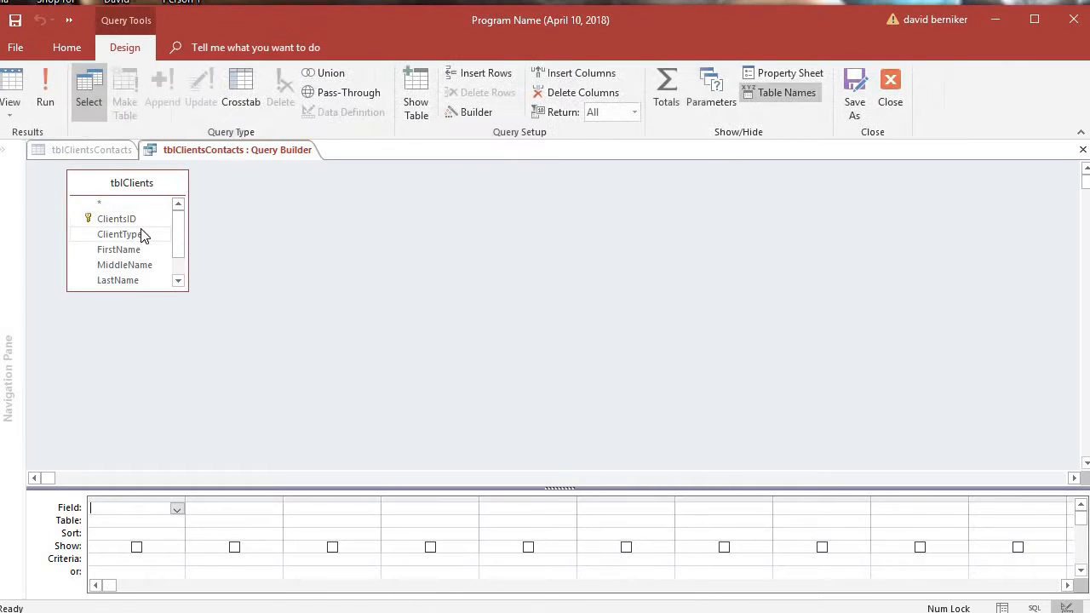
Add the ClientsID and ReverseFullName fields to the row source query, sorting ReverseFullName in Ascending order
double_click(139, 223)
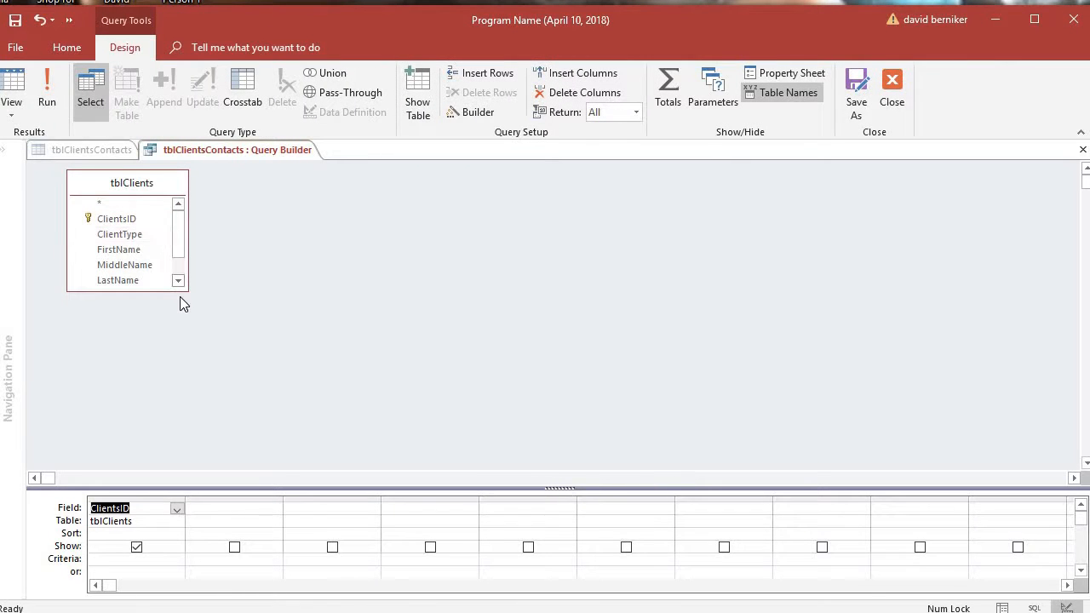
left_click_drag(183, 288, 376, 410)
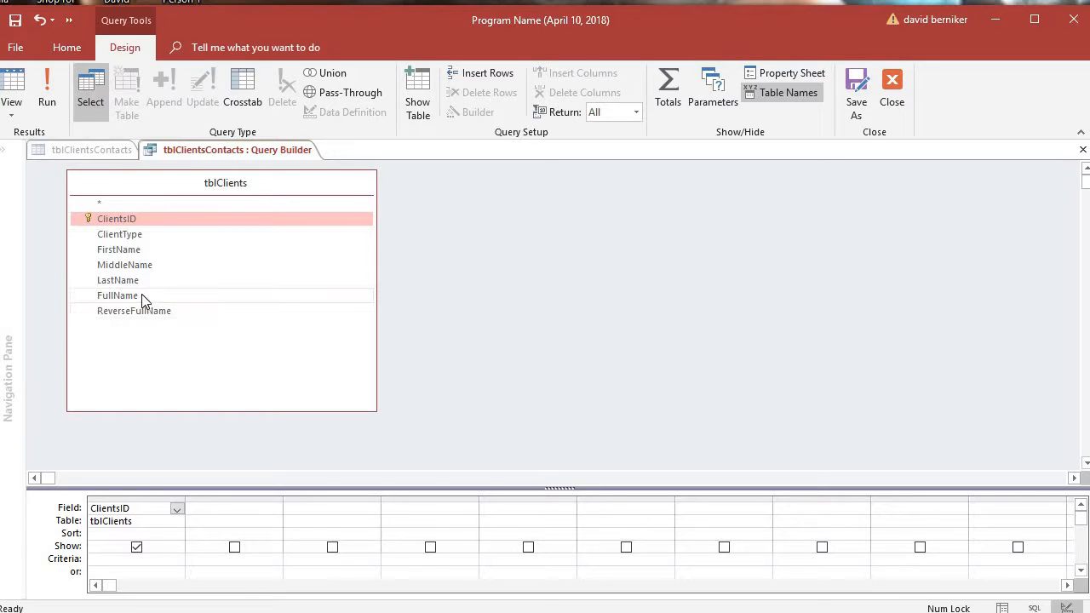
mouse_move(141, 294)
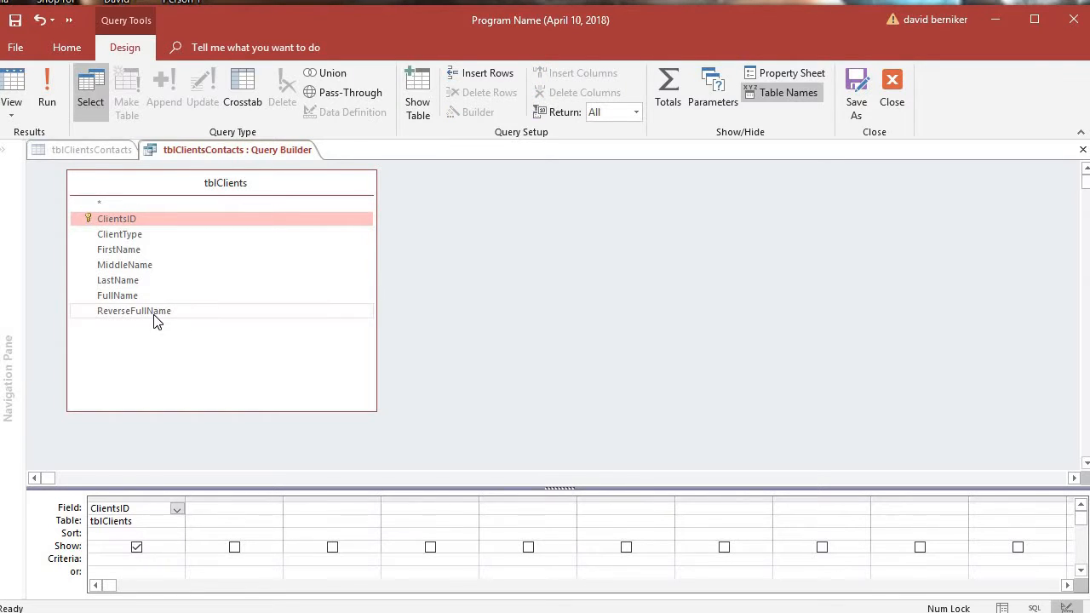
double_click(153, 314)
left_click(212, 535)
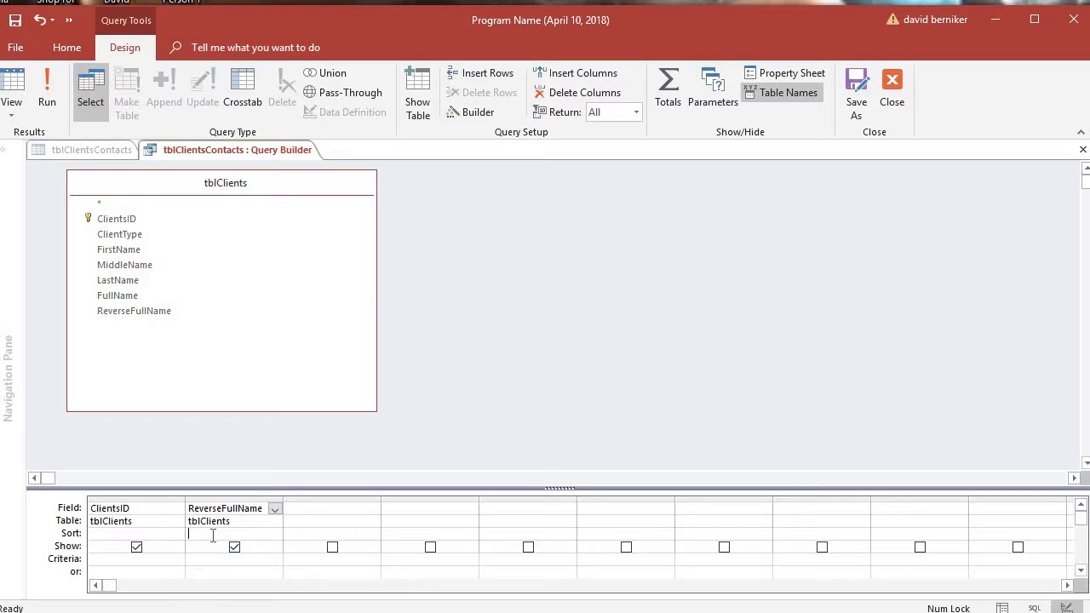
type("Ascending")
left_click(224, 571)
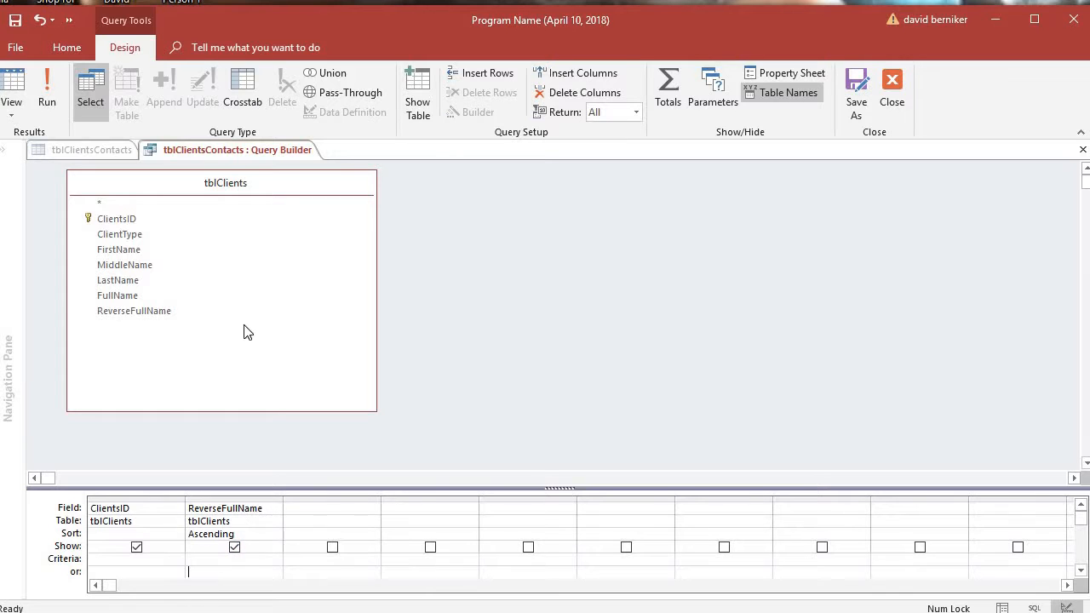
Preview the row source query's results with the Reverse Full Name column widened, and save and close the query
left_click(60, 100)
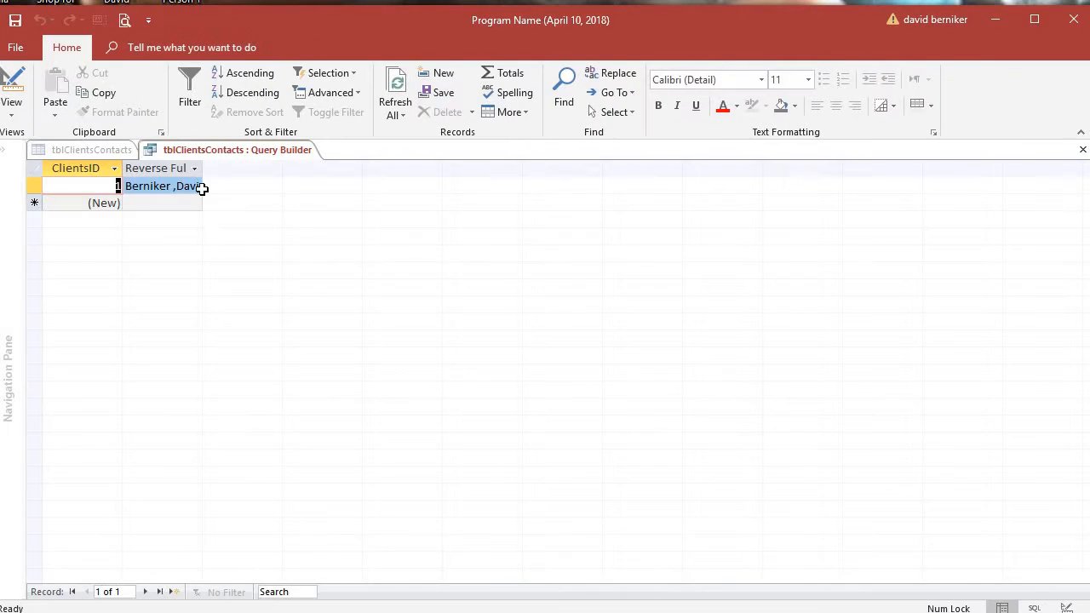
left_click_drag(223, 175, 290, 205)
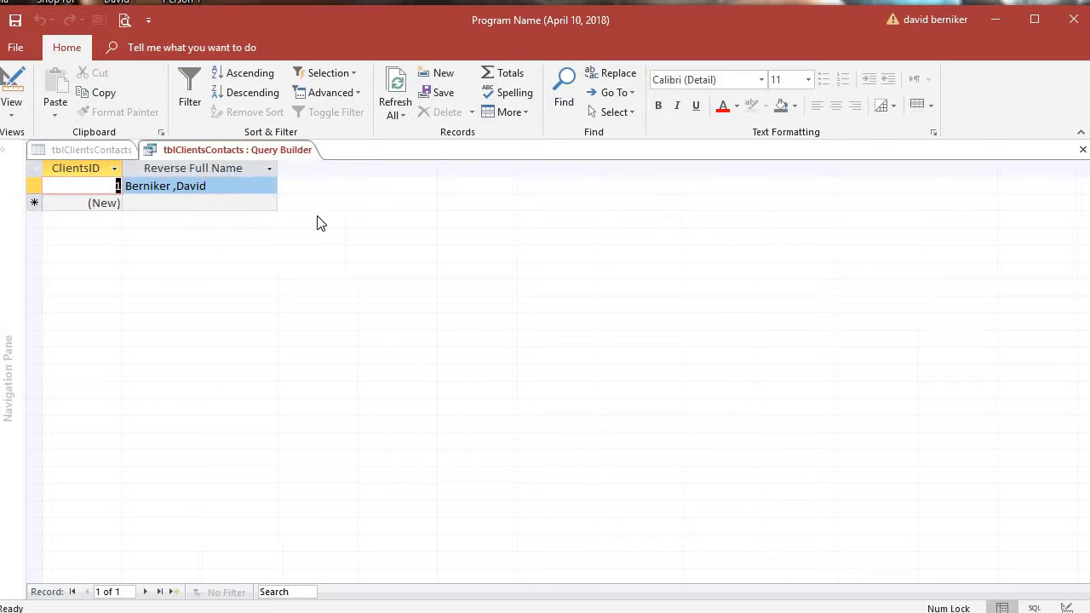
right_click(220, 150)
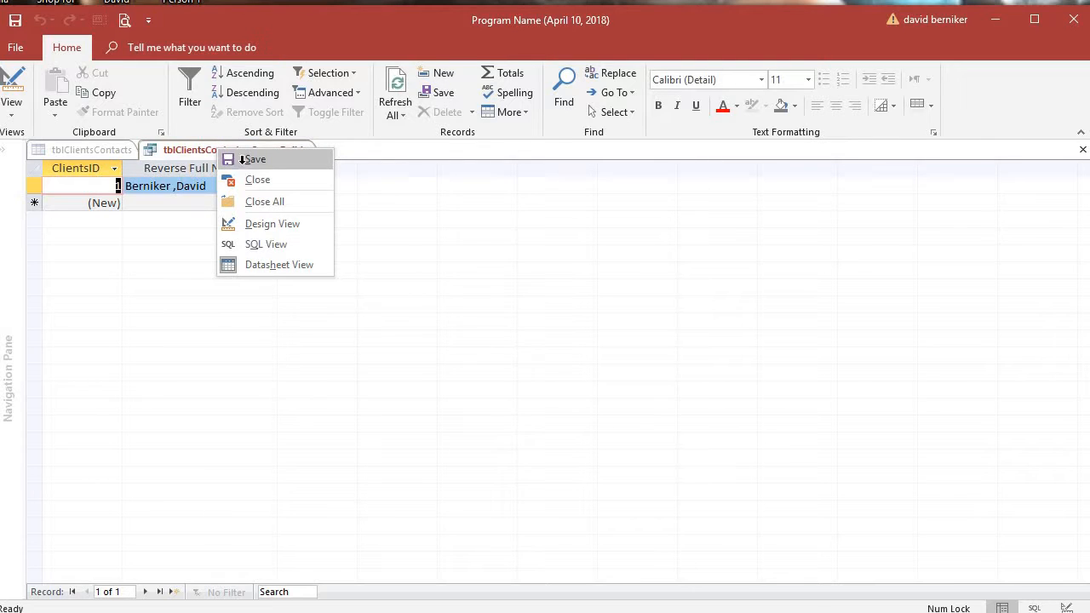
left_click(242, 160)
right_click(245, 152)
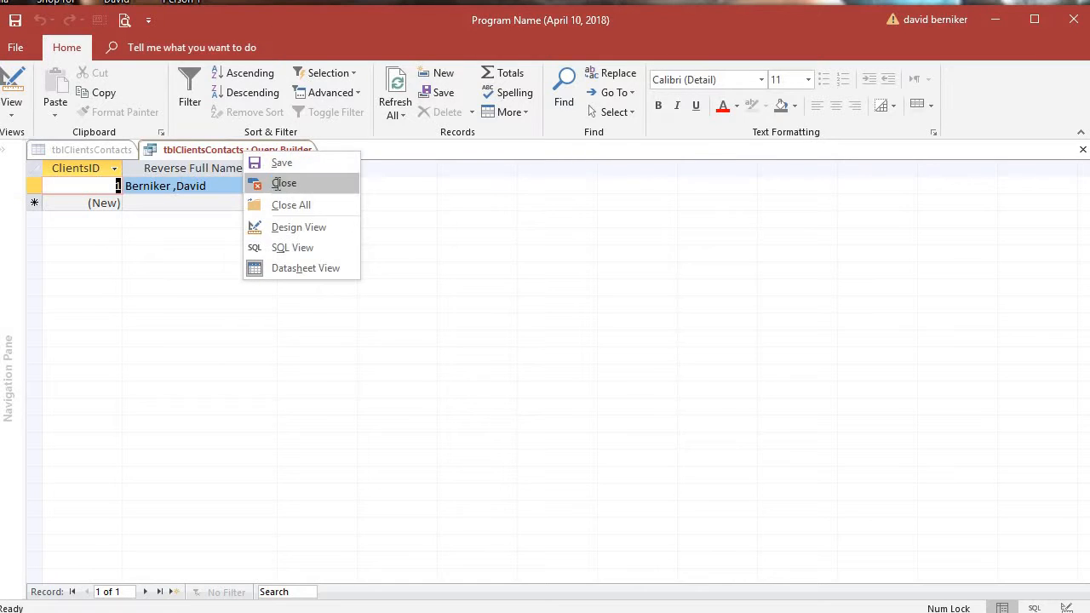
left_click(281, 185)
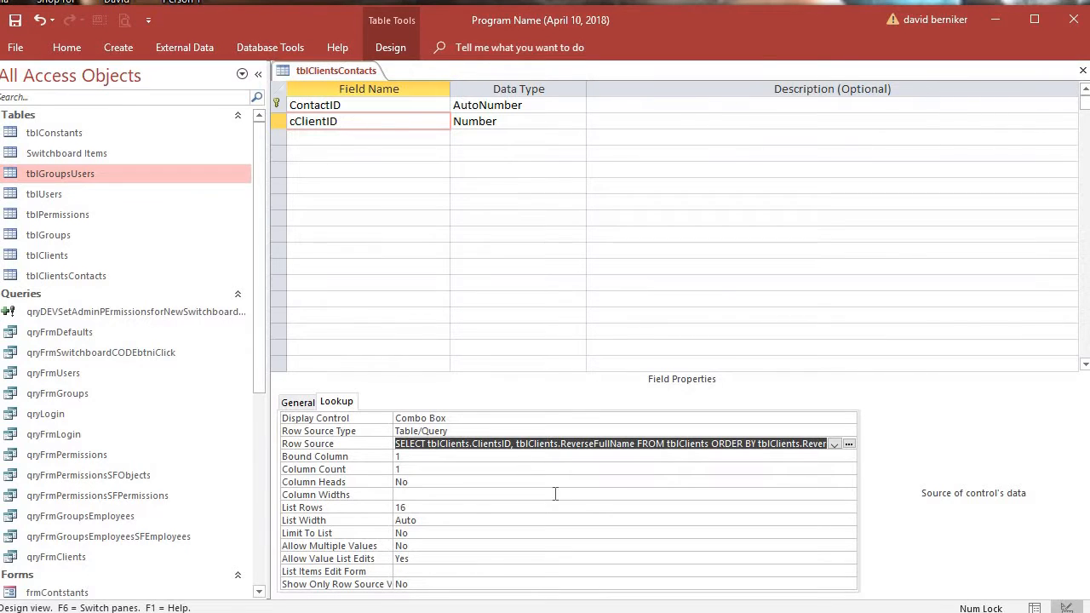
Reopen the cClientID row source query to review its design and close it
left_click(848, 444)
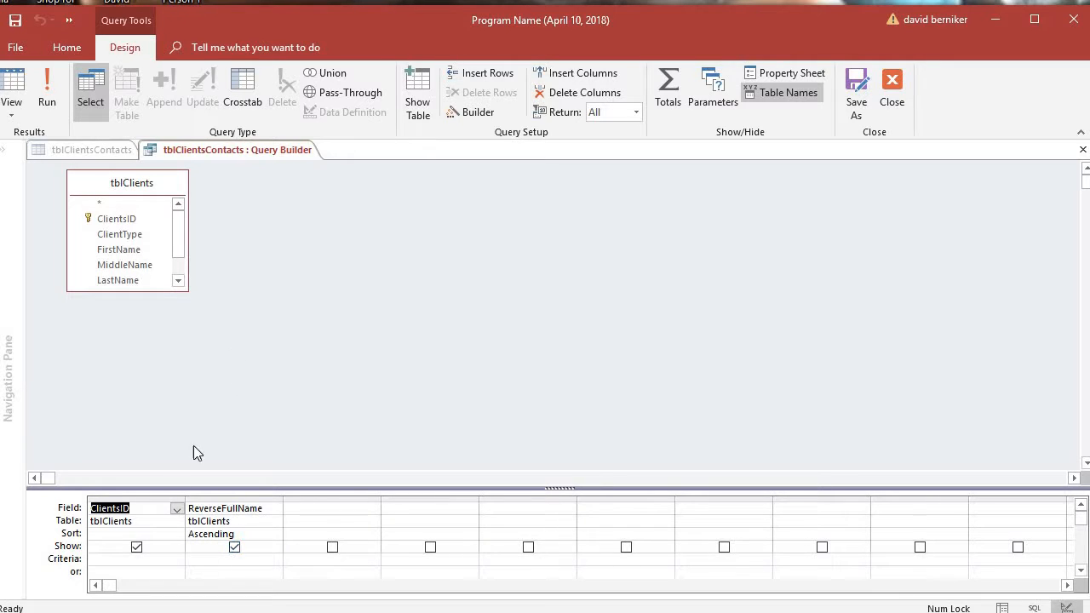
right_click(175, 151)
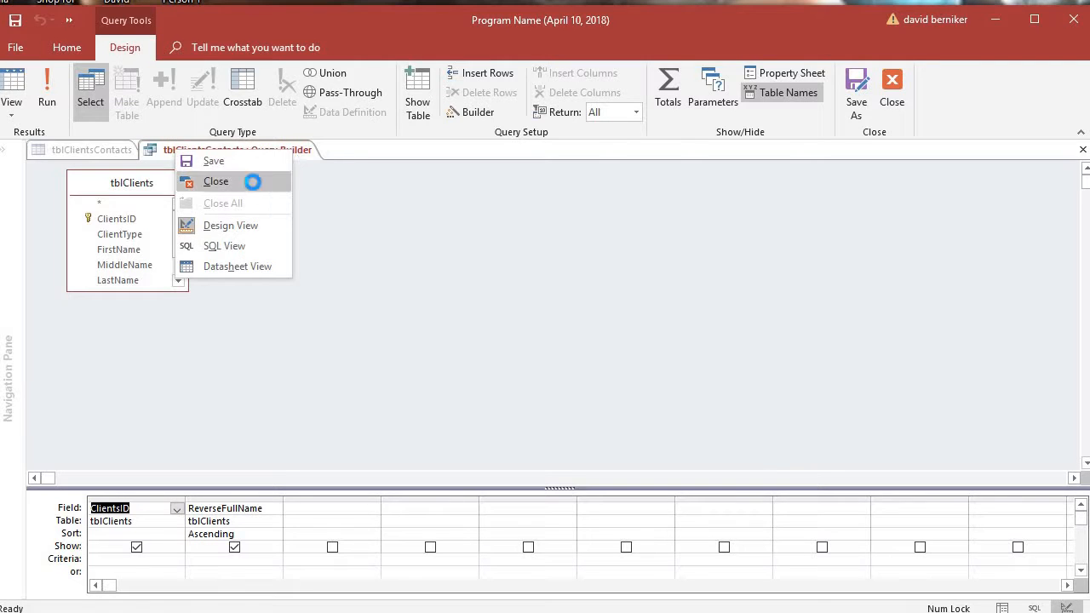
left_click(217, 181)
Set the cClientID lookup's Column Count to 2 and its Column Widths to 0cm;5cm
left_click(416, 458)
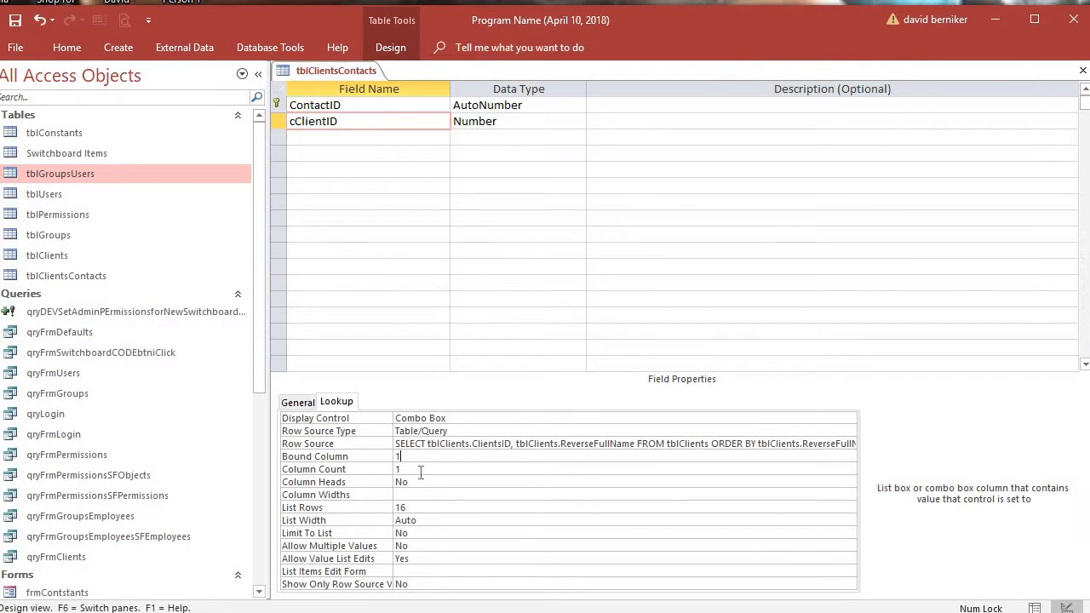
double_click(417, 470)
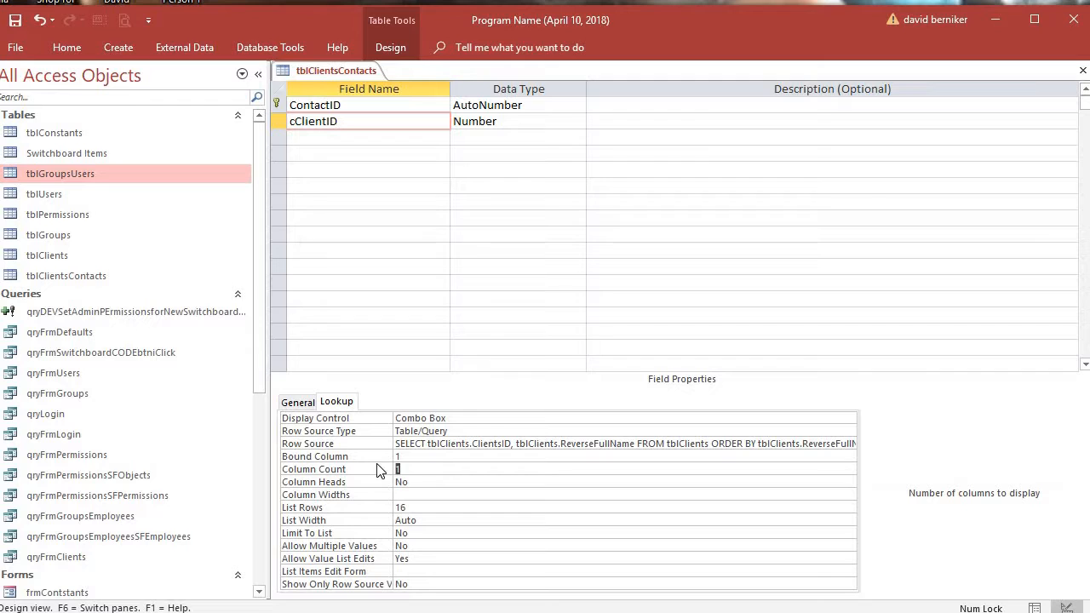
type("2")
left_click(435, 497)
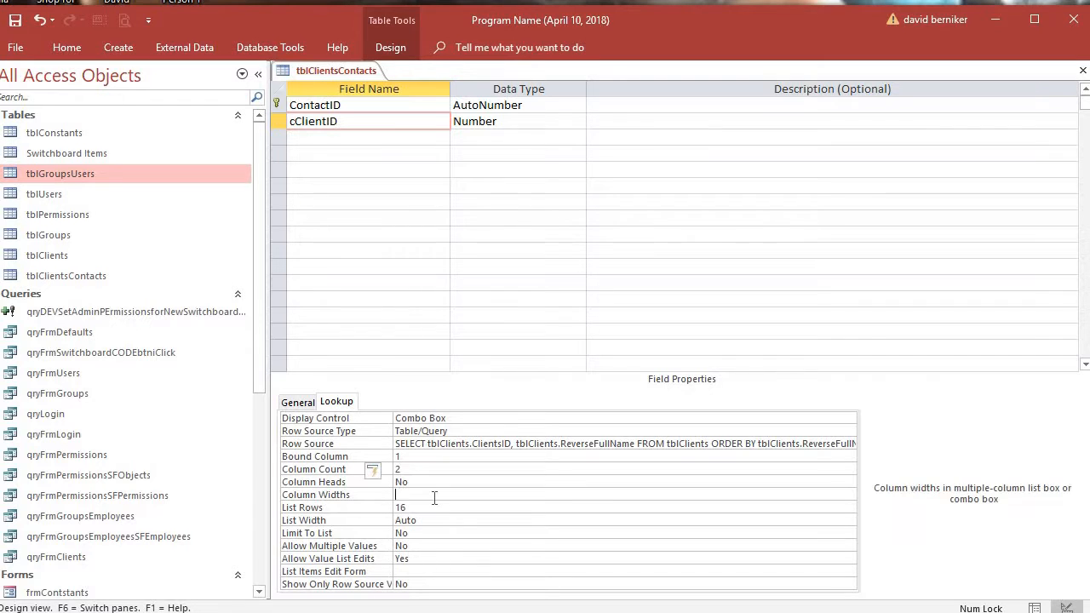
type("0cm;")
type("5")
left_click(451, 482)
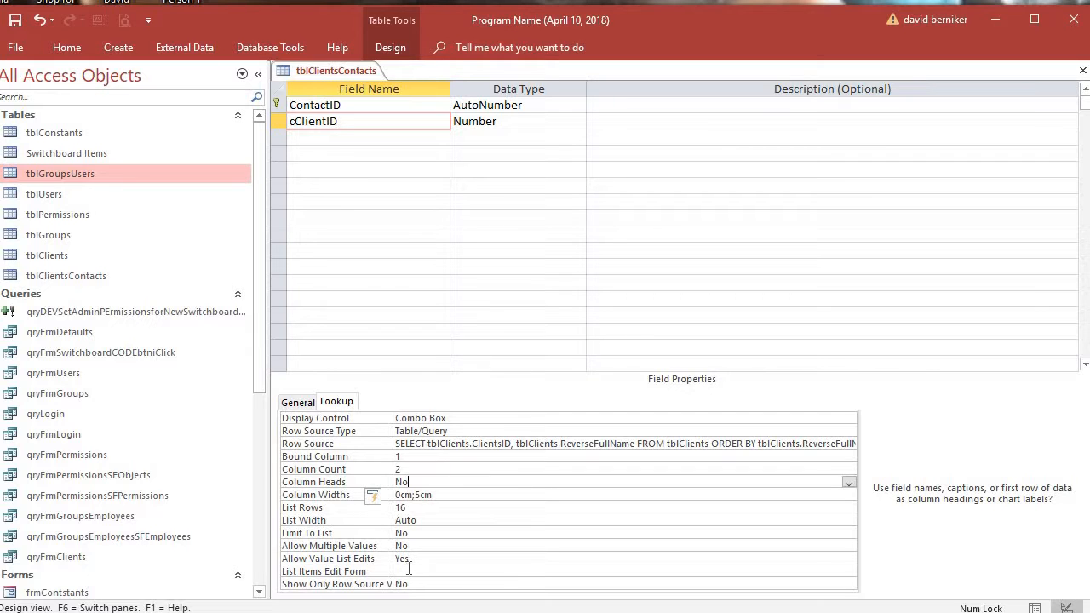
Set the cClientID lookup's Limit To List property to Yes
left_click(417, 533)
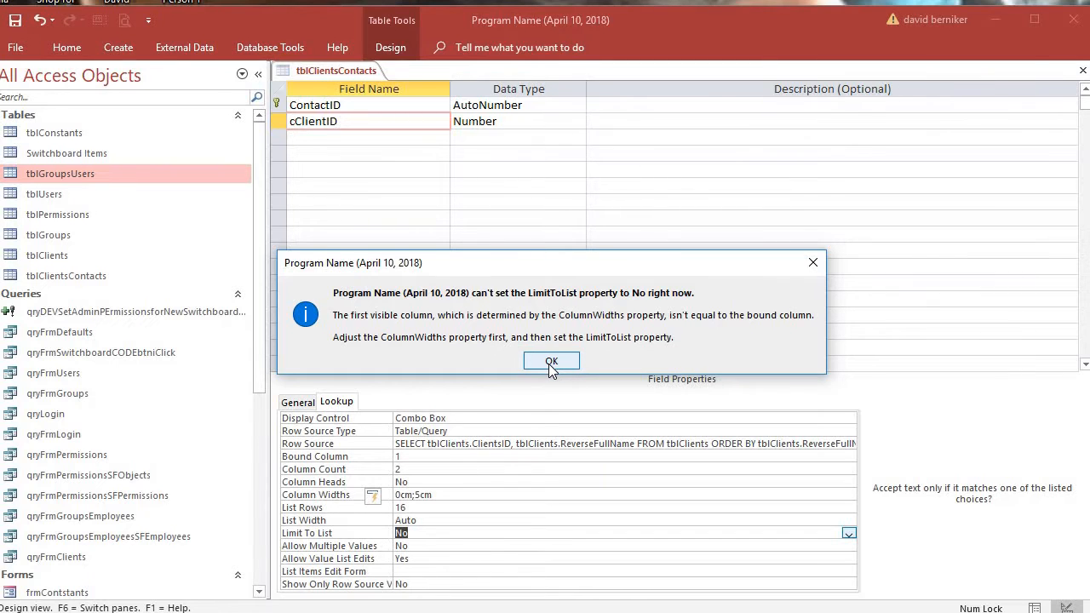
left_click(551, 361)
left_click(459, 518)
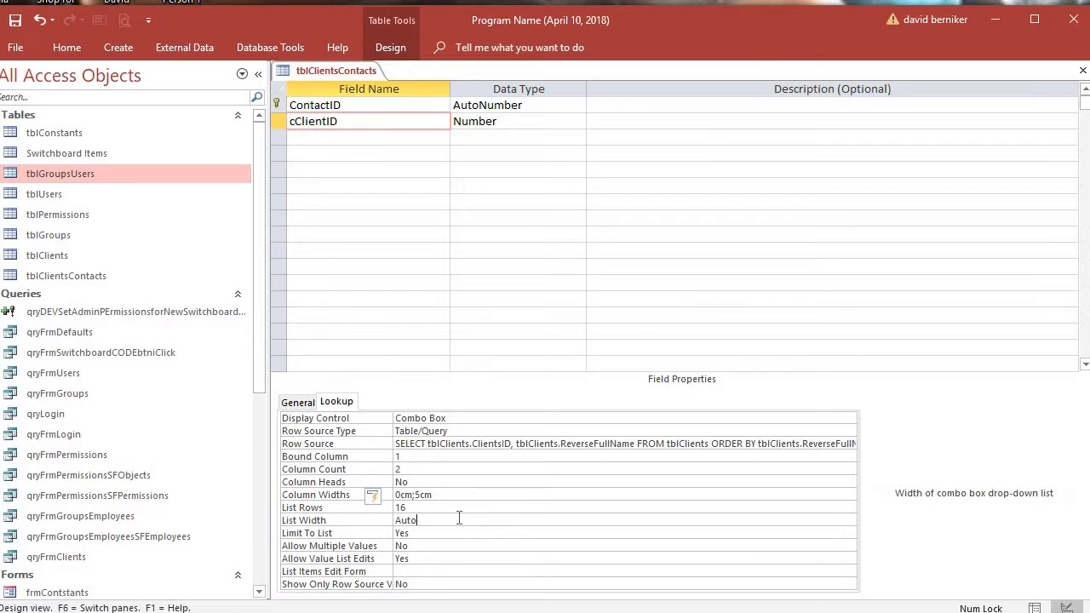
left_click(358, 122)
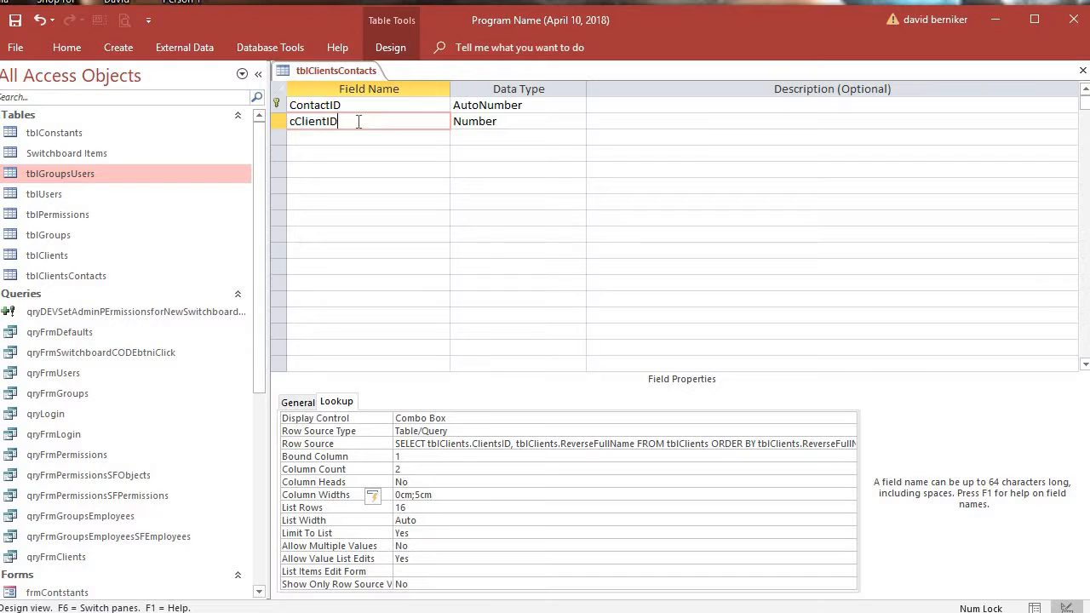
Add a third field named ContactDate with the Date/Time data type
left_click(306, 142)
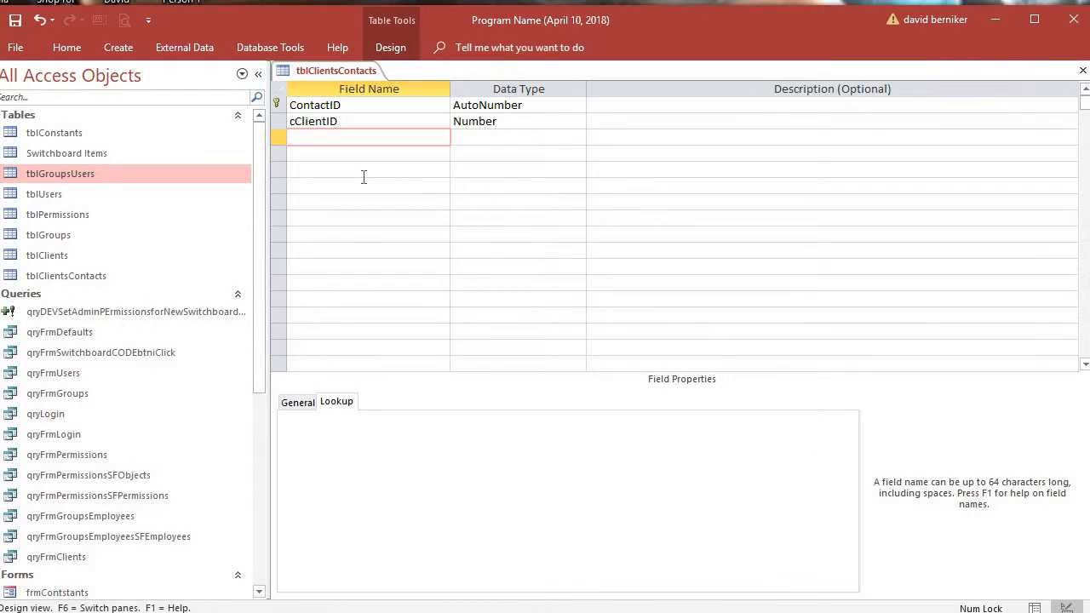
type("contact")
key("BackSpace")
key("BackSpace")
key("BackSpace")
key("BackSpace")
key("BackSpace")
key("BackSpace")
key("BackSpace")
type("ContactDate")
key("Tab")
type("d")
key("Tab")
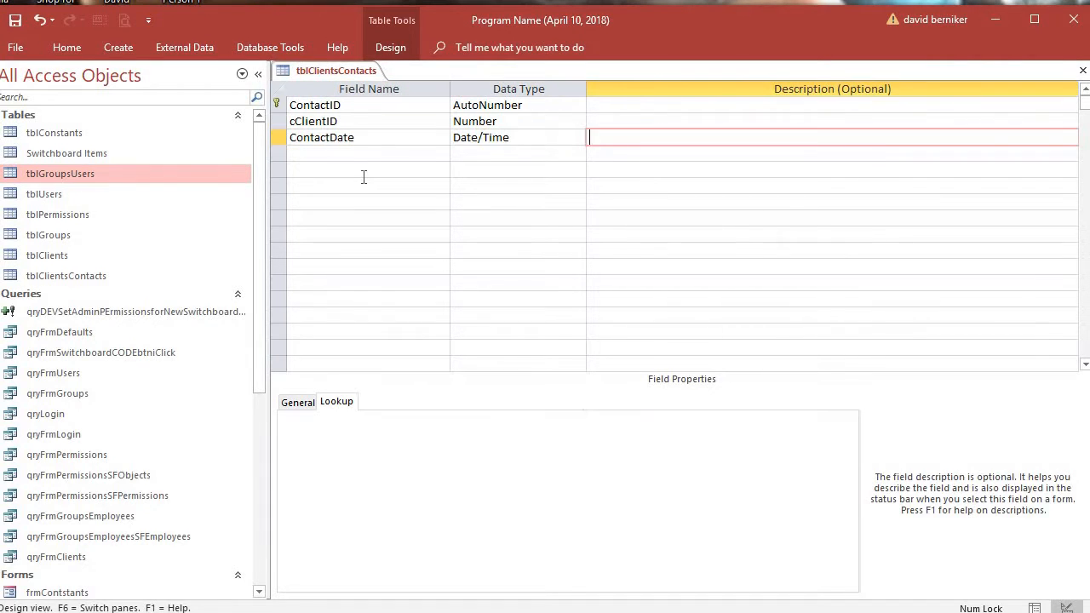
Give the ContactDate field the caption Contact Date and set its Required property to Yes
left_click(328, 153)
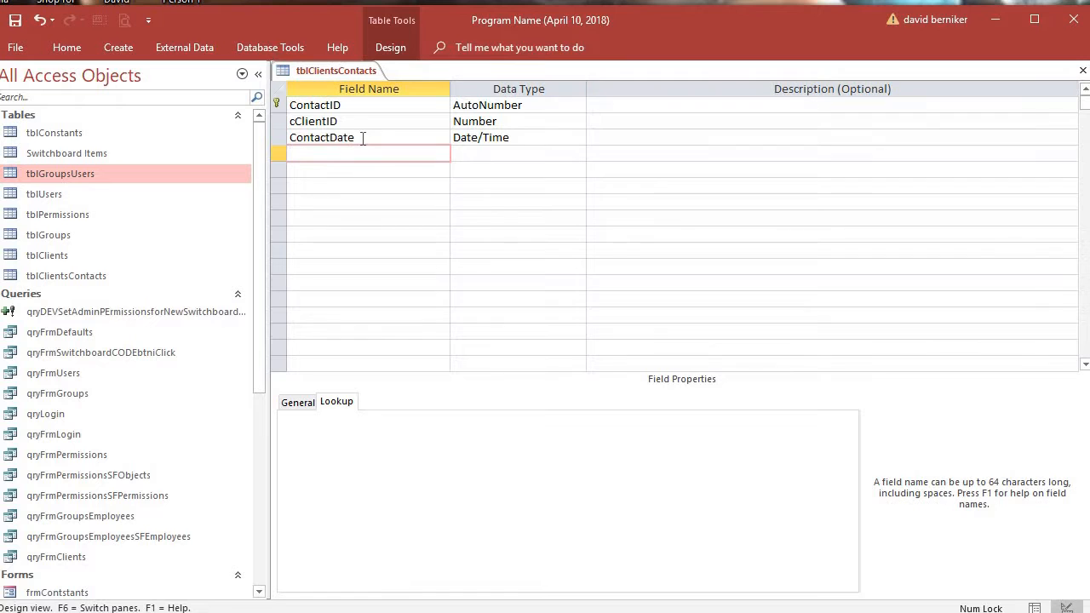
left_click_drag(360, 138, 249, 140)
key("ctrl+c")
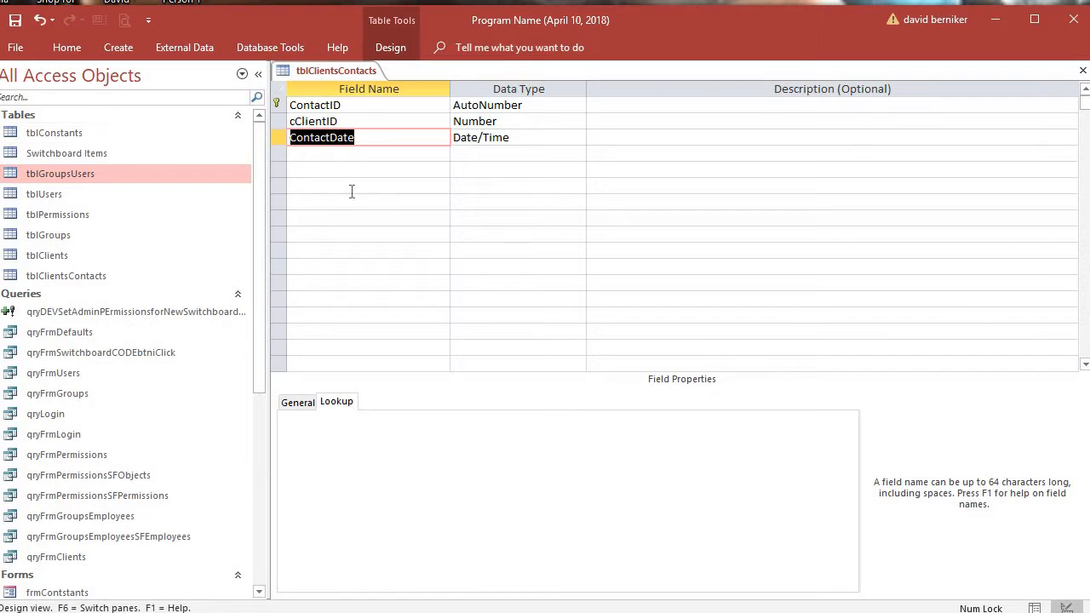
left_click(299, 402)
left_click(403, 444)
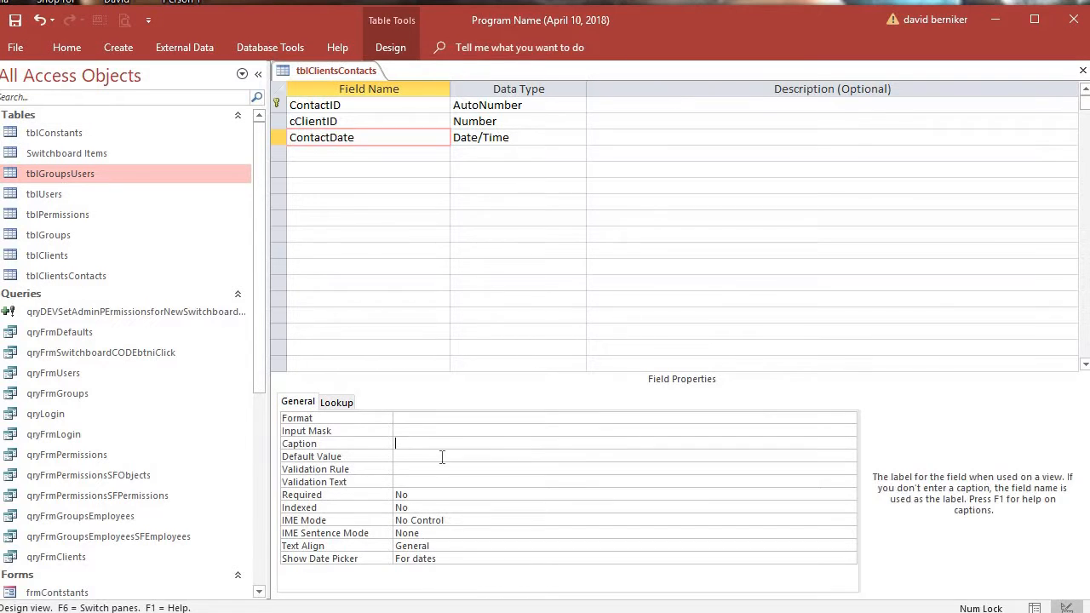
key("ctrl+v")
double_click(437, 495)
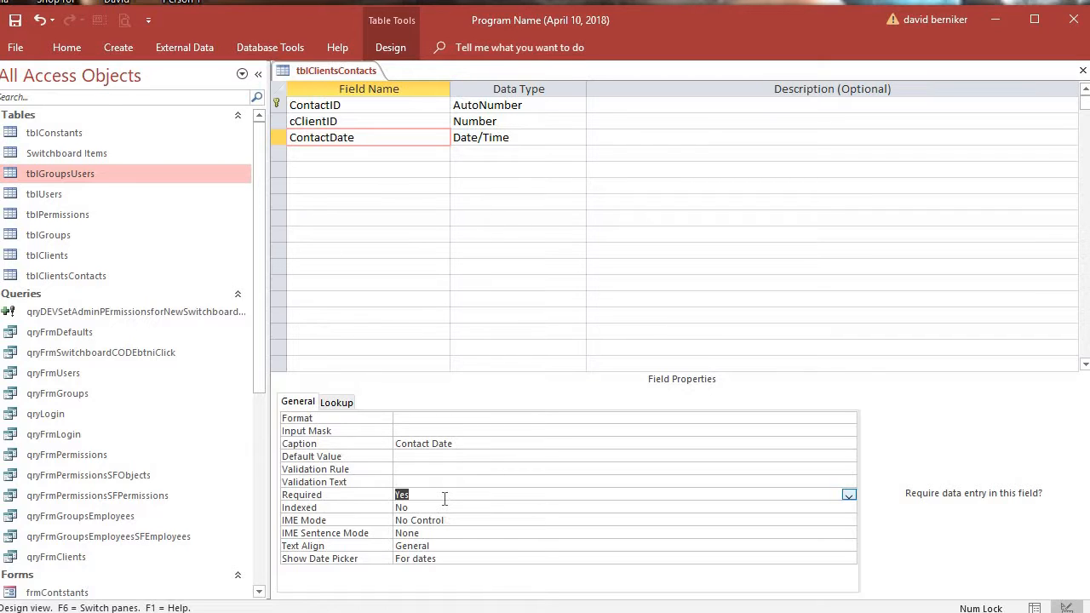
Add a Short Text field named ContactType and give it the caption Type
left_click(317, 154)
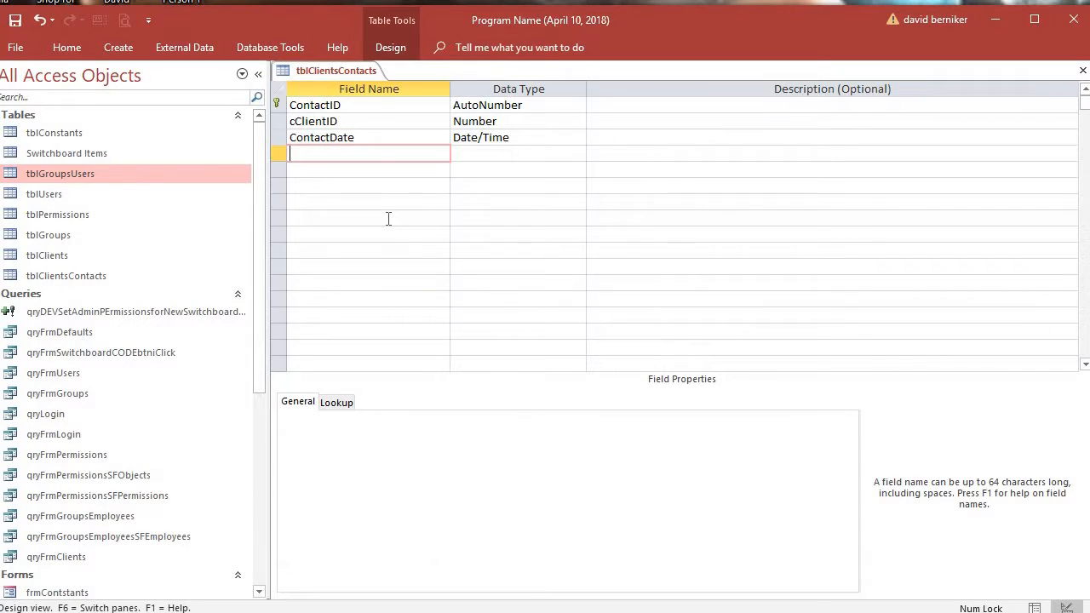
type("ContactType")
key("Tab")
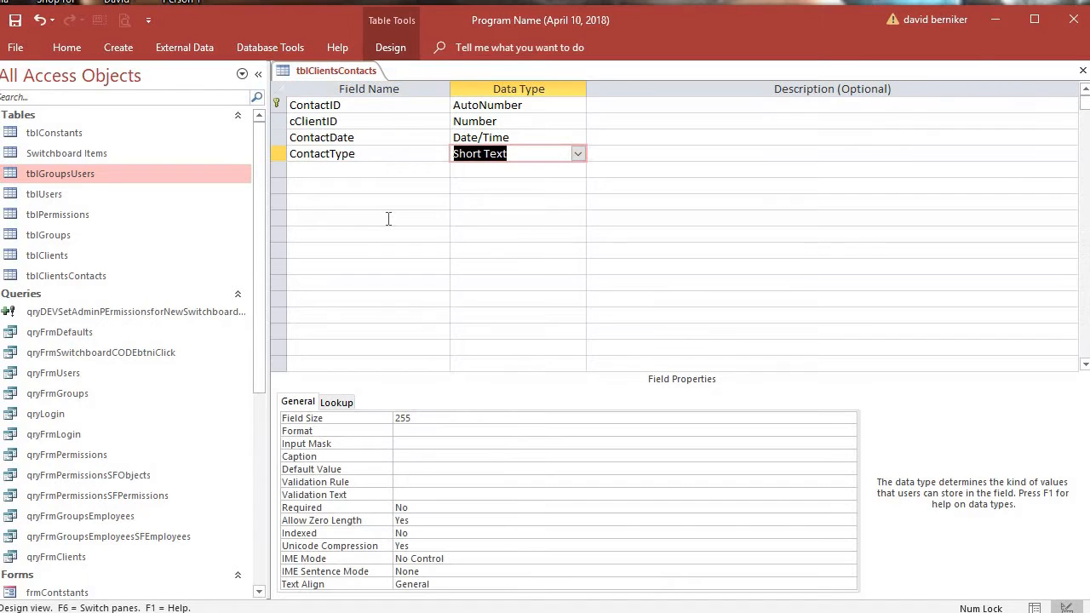
double_click(358, 155)
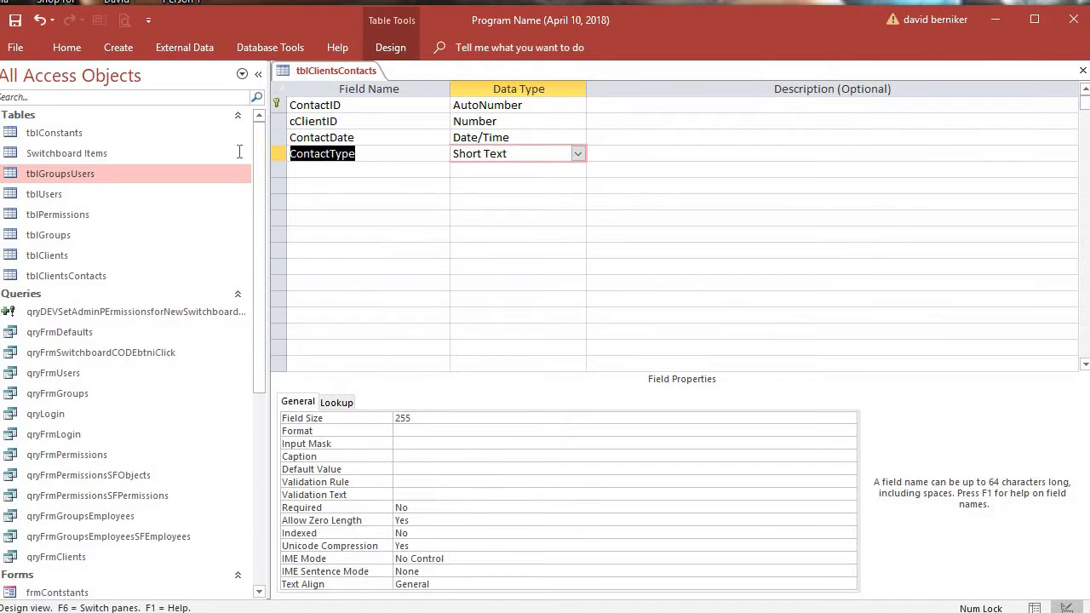
left_click(429, 460)
type("Type")
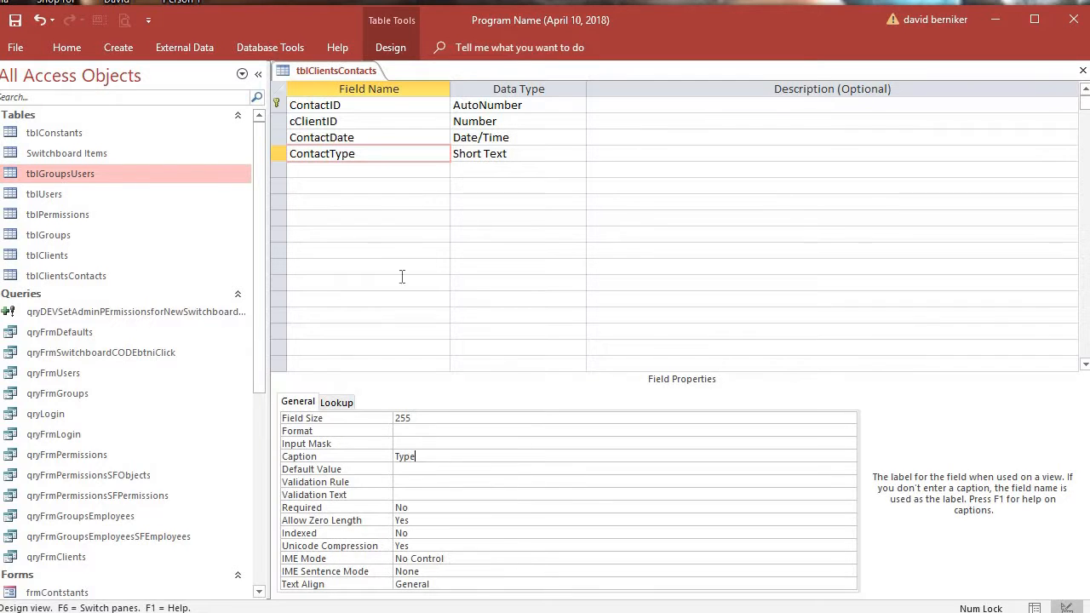
Set the ContactType field's Required property to Yes
left_click(377, 140)
left_click(379, 154)
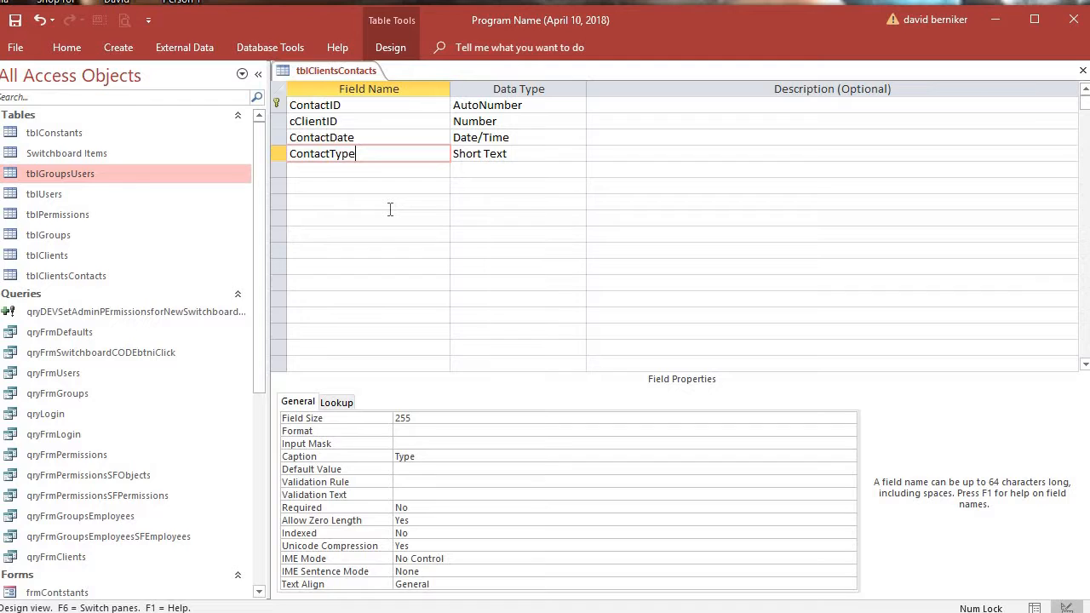
left_click(523, 153)
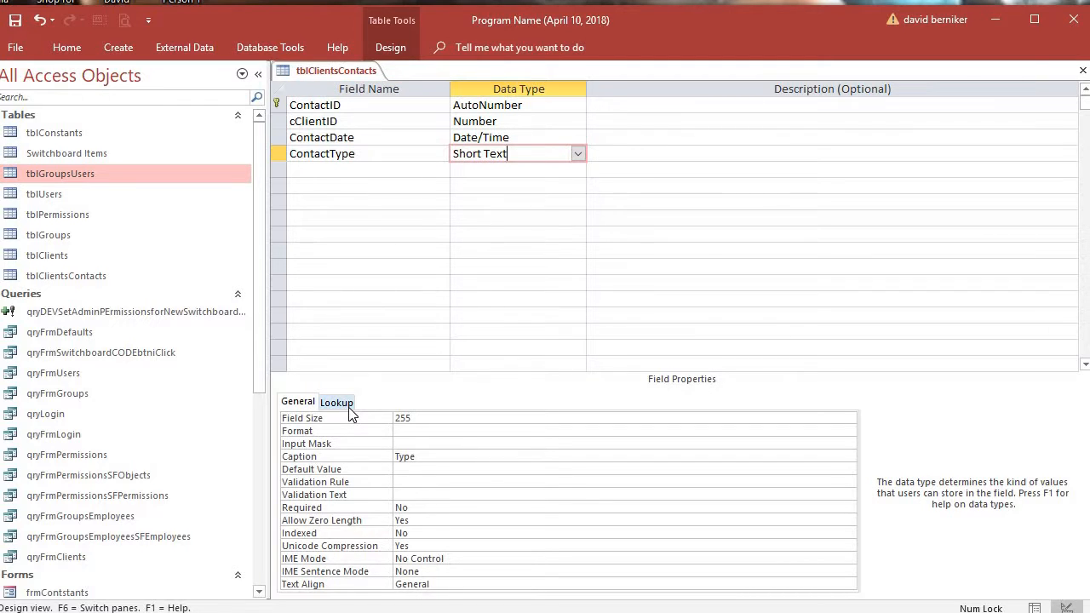
double_click(422, 506)
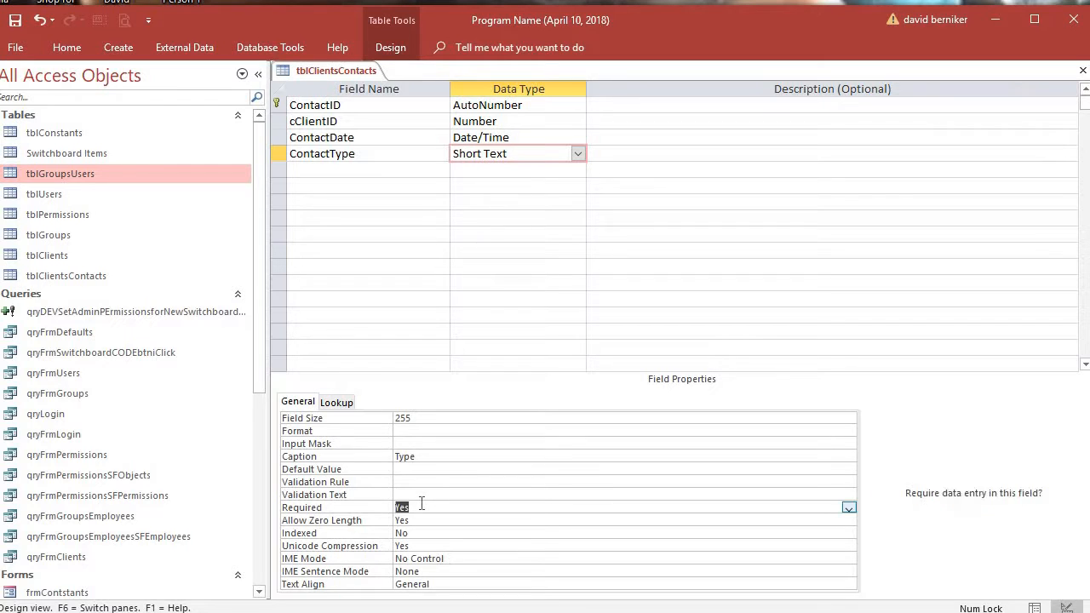
Set the ContactType field's lookup display control to Combo Box
left_click(336, 402)
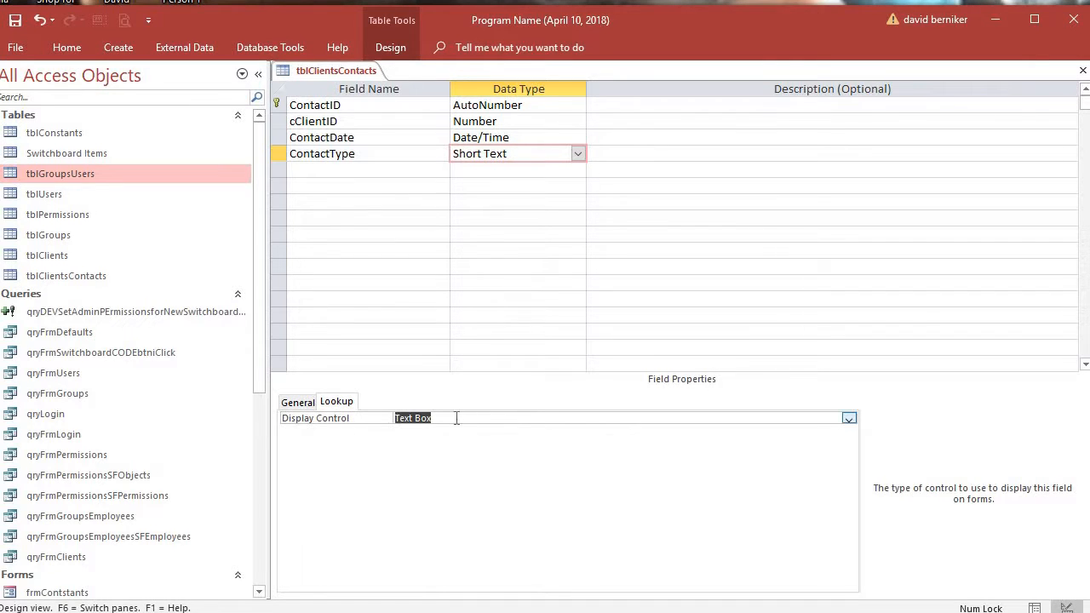
double_click(456, 418)
double_click(456, 418)
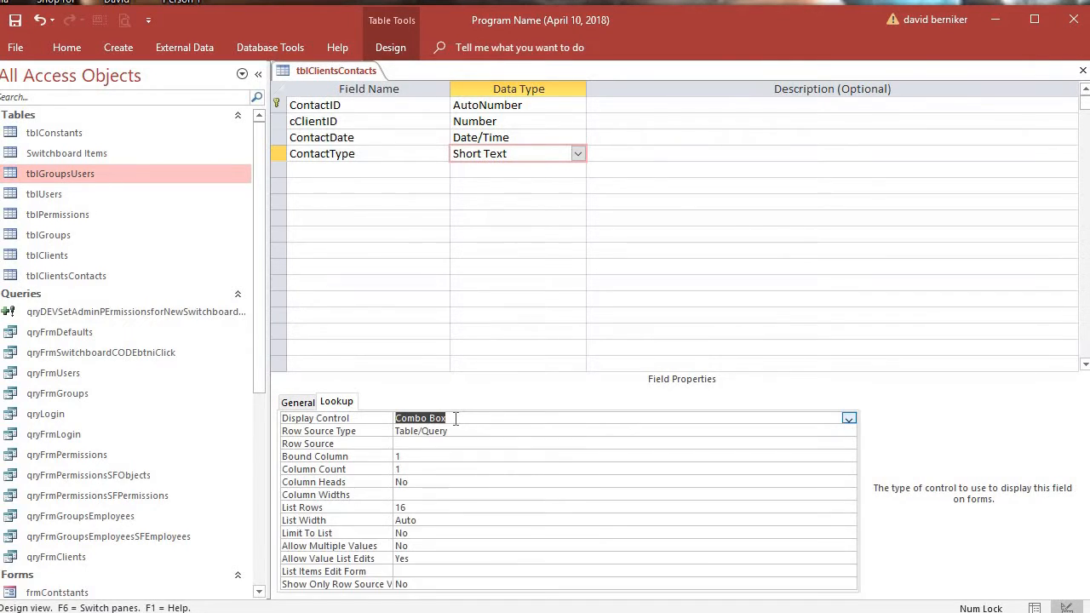
left_click(446, 443)
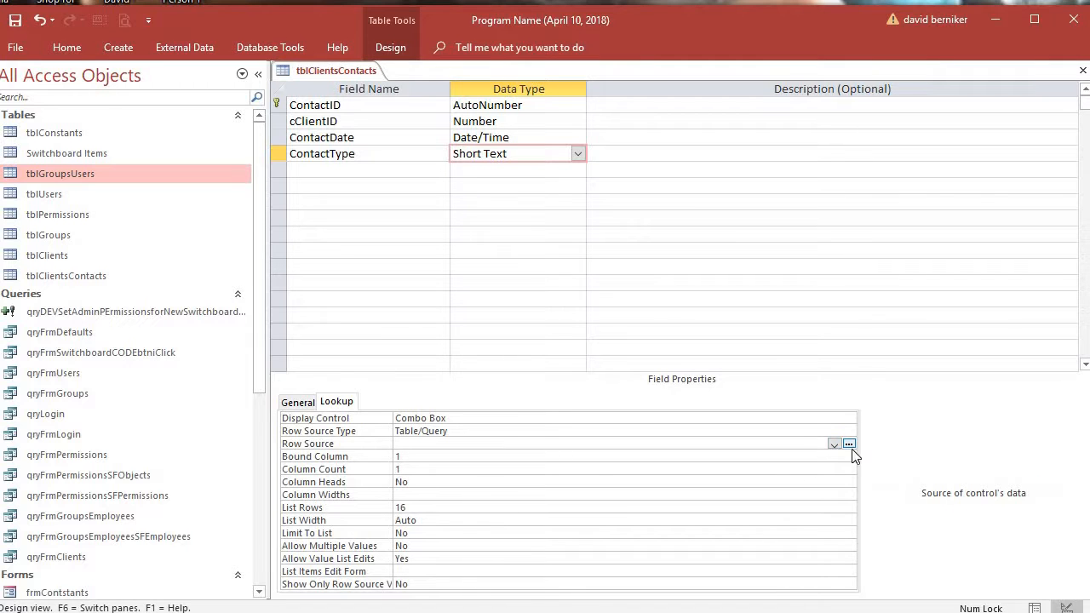
left_click(850, 445)
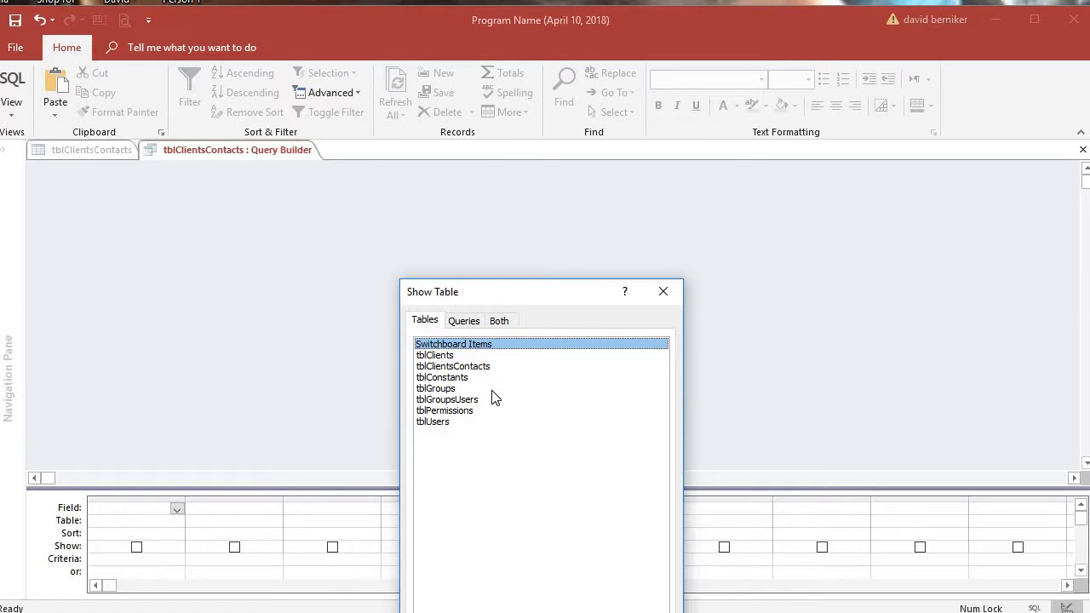
double_click(479, 368)
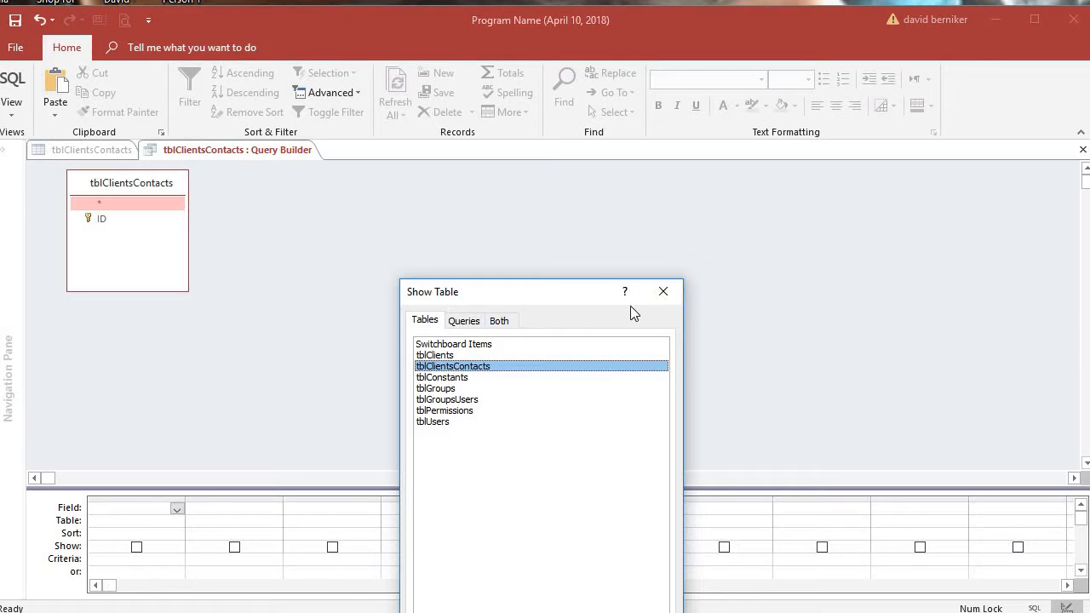
left_click(661, 295)
right_click(285, 151)
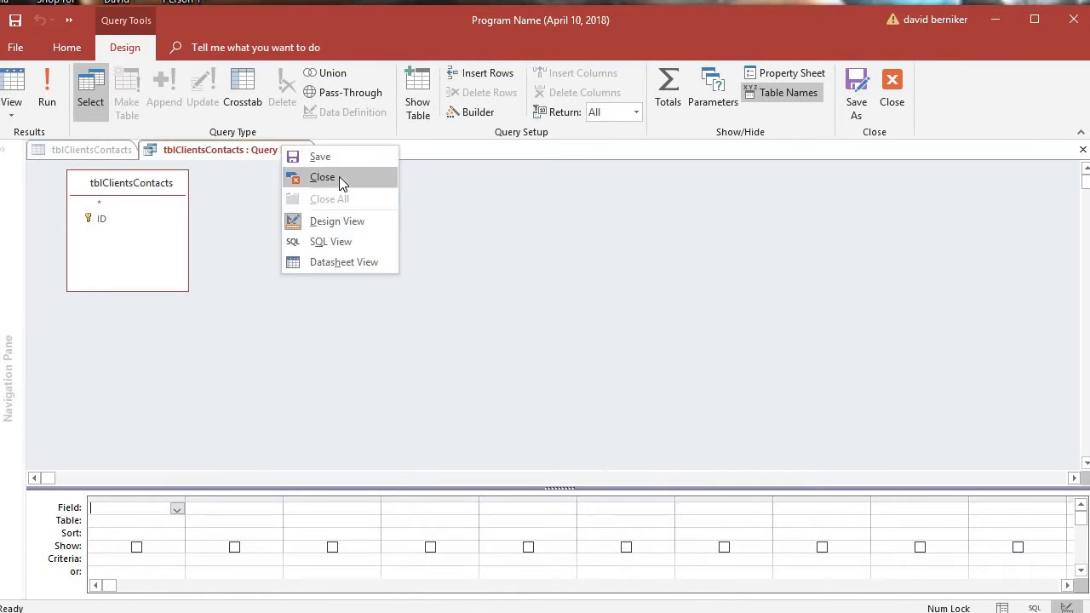
left_click(341, 179)
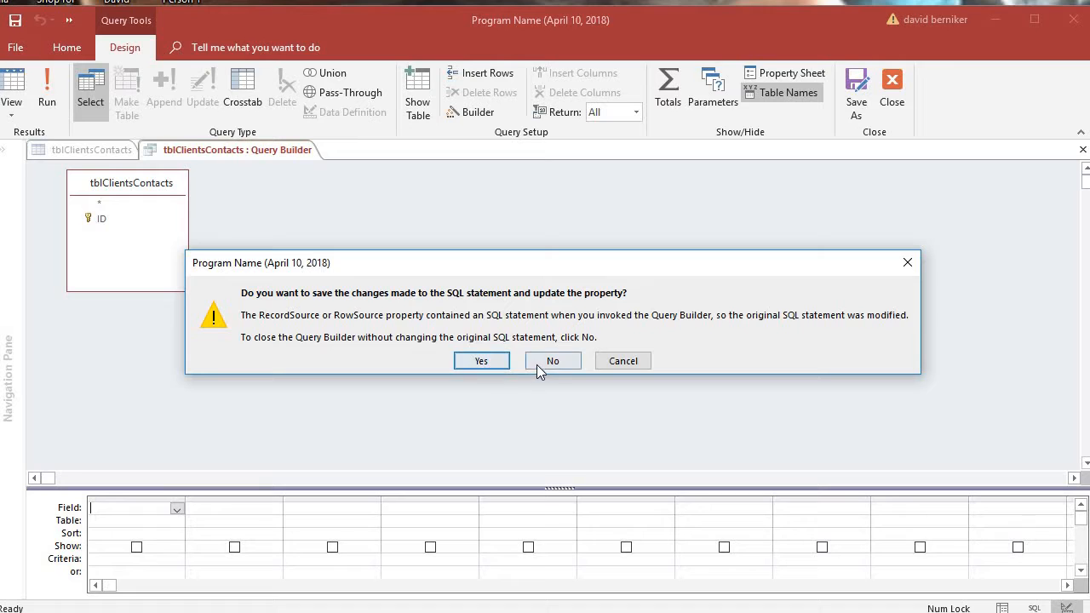
left_click(536, 364)
Save the table design and start a row source query for ContactType based on tblClientsContacts
right_click(344, 70)
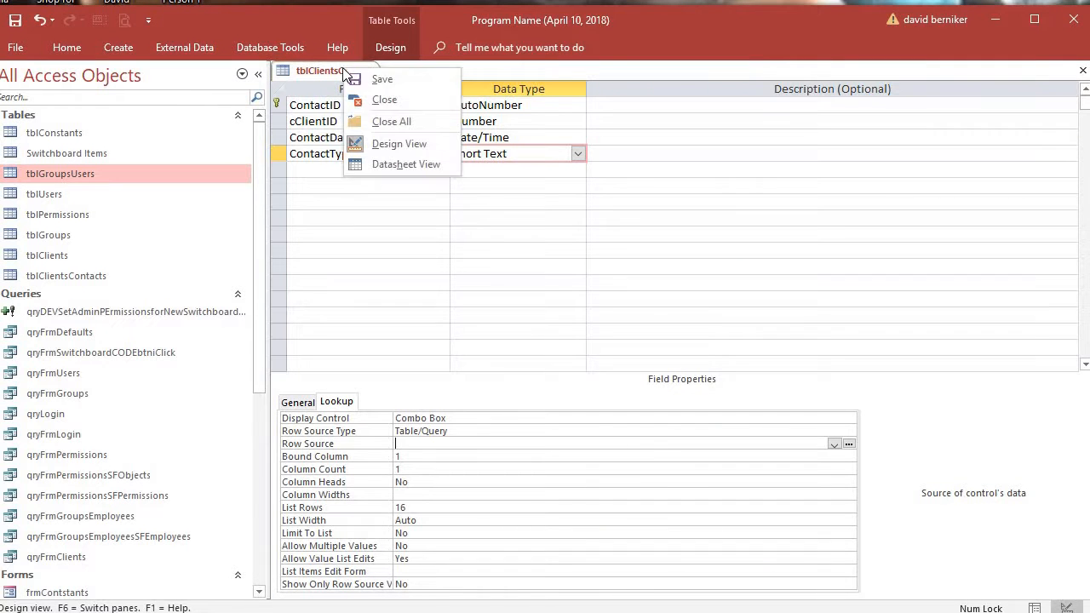
left_click(366, 79)
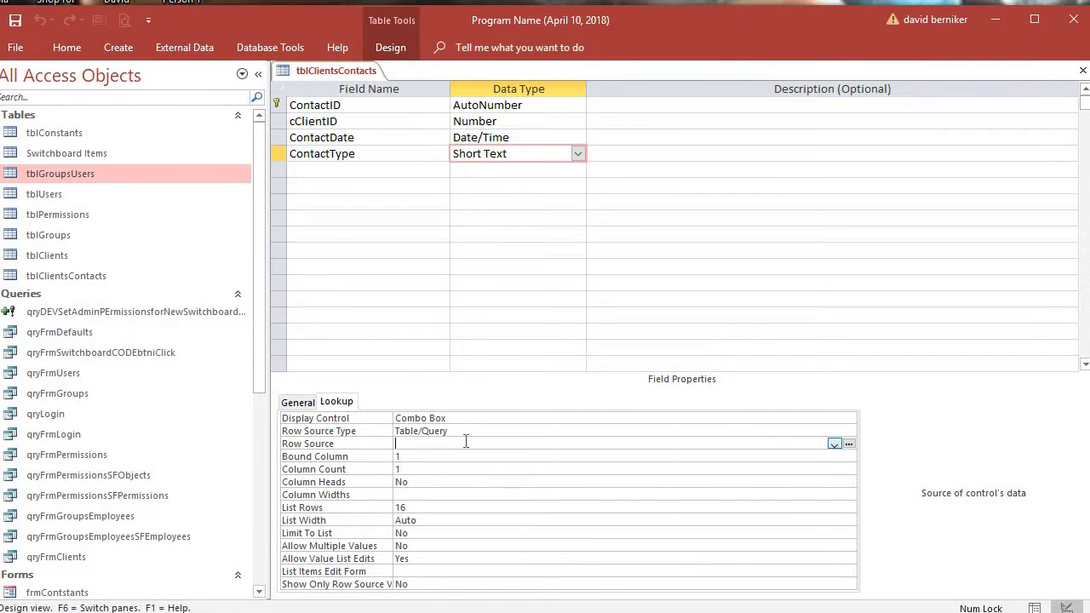
left_click(849, 444)
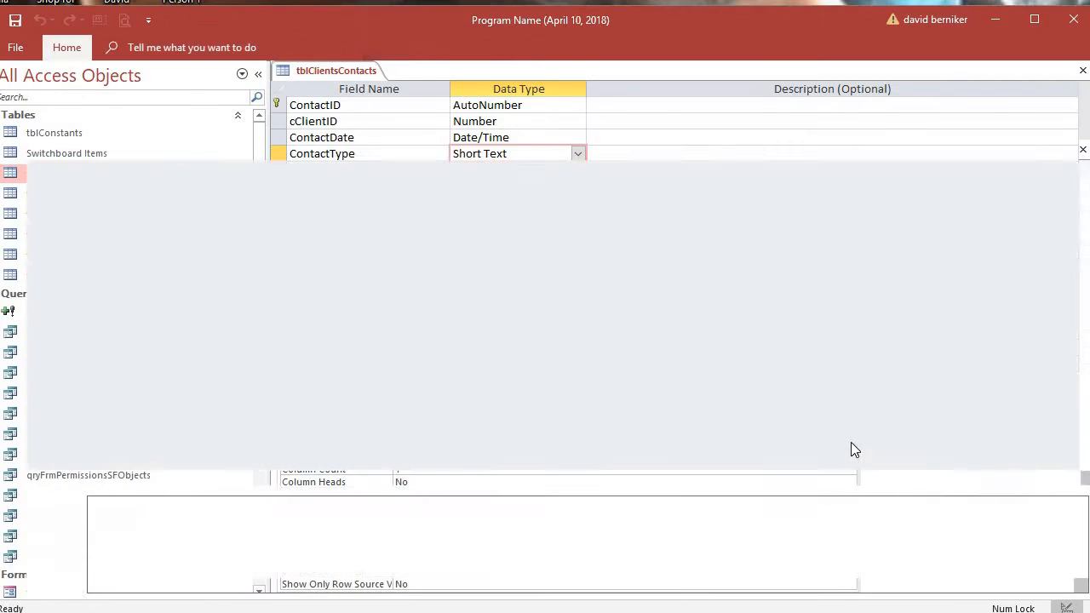
double_click(456, 367)
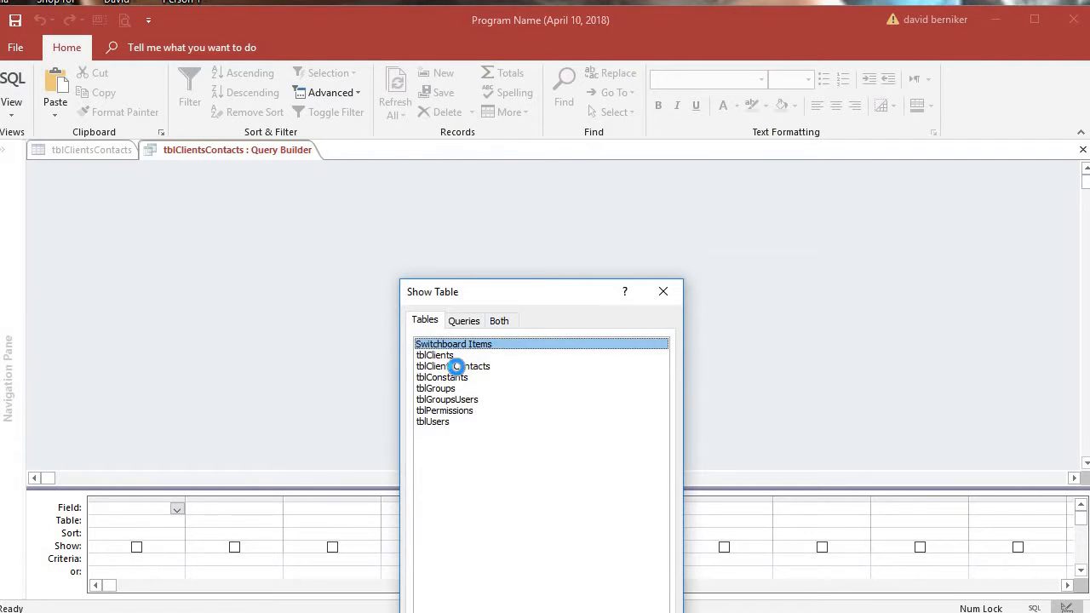
left_click(662, 291)
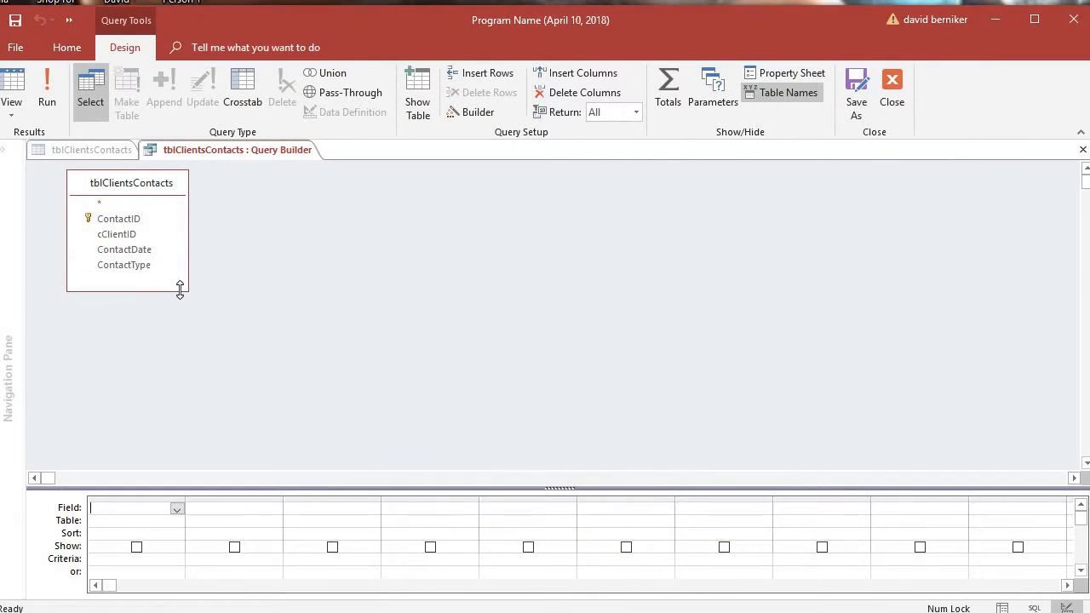
left_click_drag(187, 291, 228, 337)
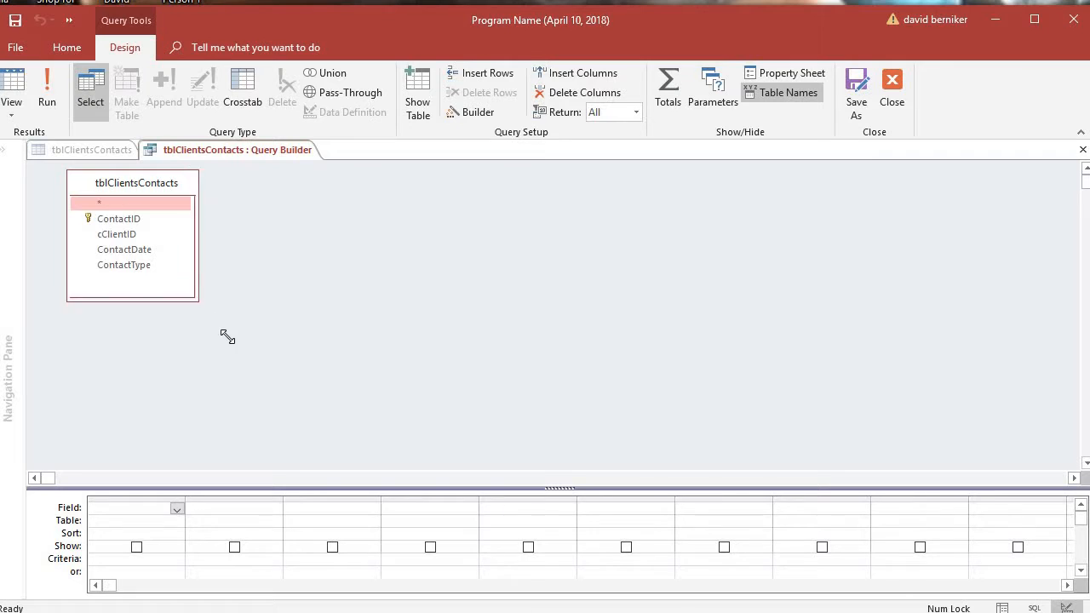
Add the ContactType field to the row source query and sort it ascending
double_click(136, 268)
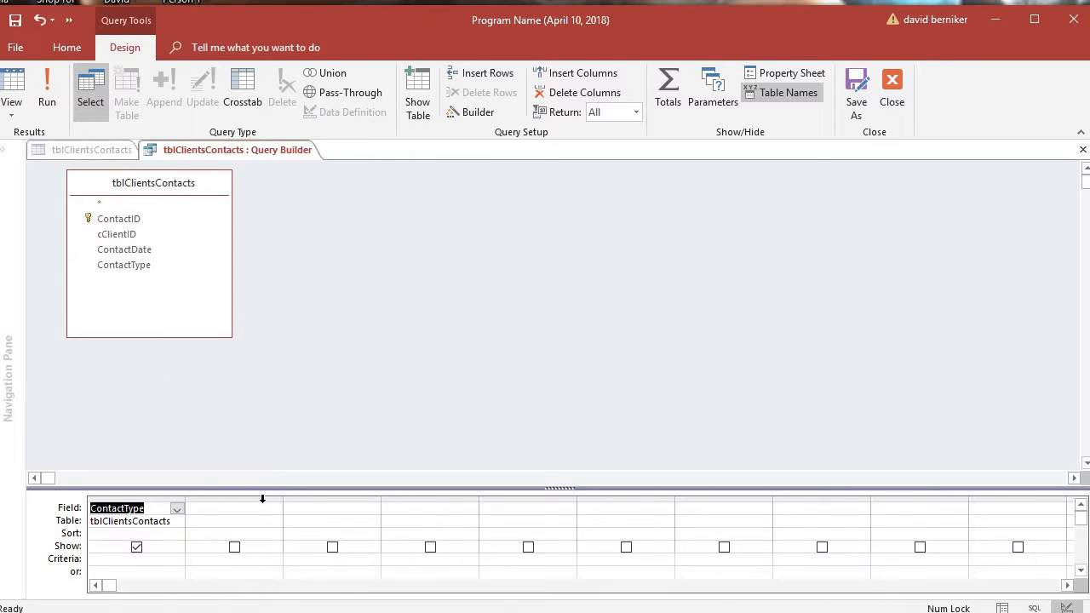
left_click(119, 534)
double_click(118, 534)
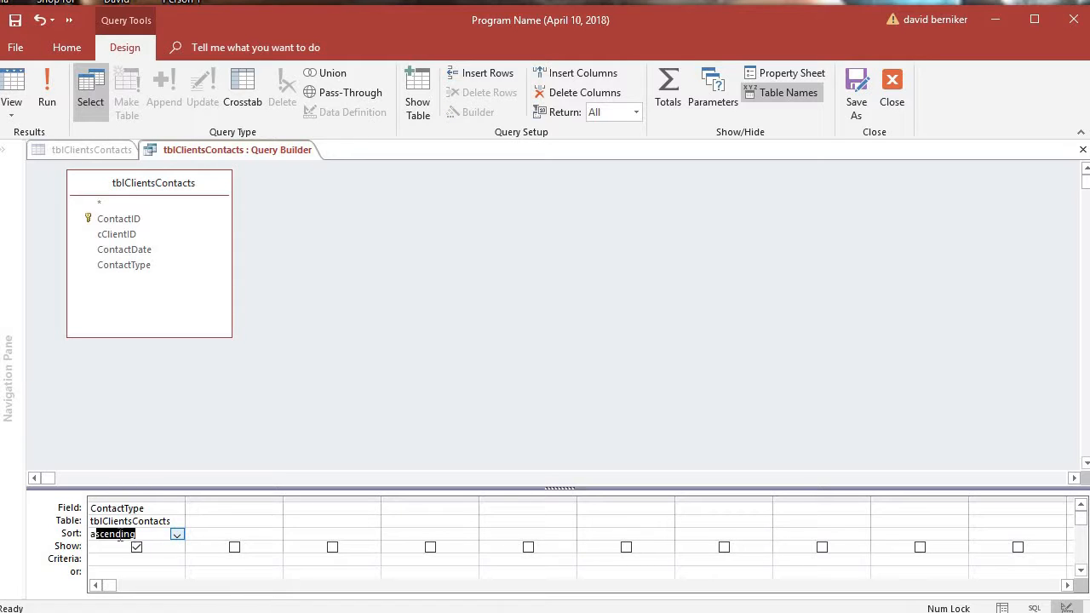
left_click(217, 569)
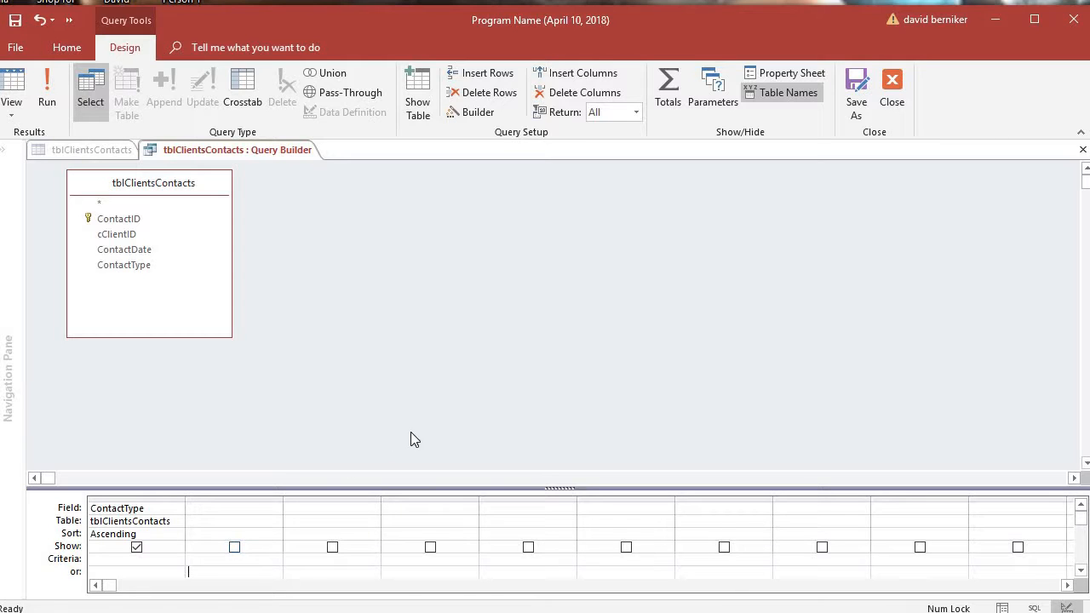
Turn on Totals to group the query by ContactType, and save and close the query
left_click(673, 101)
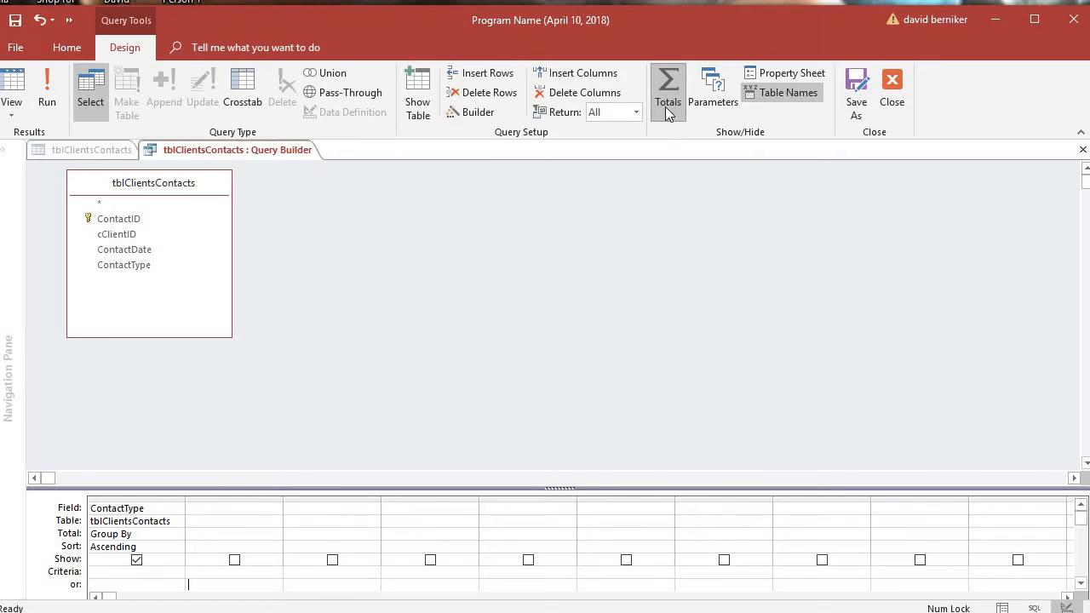
right_click(229, 153)
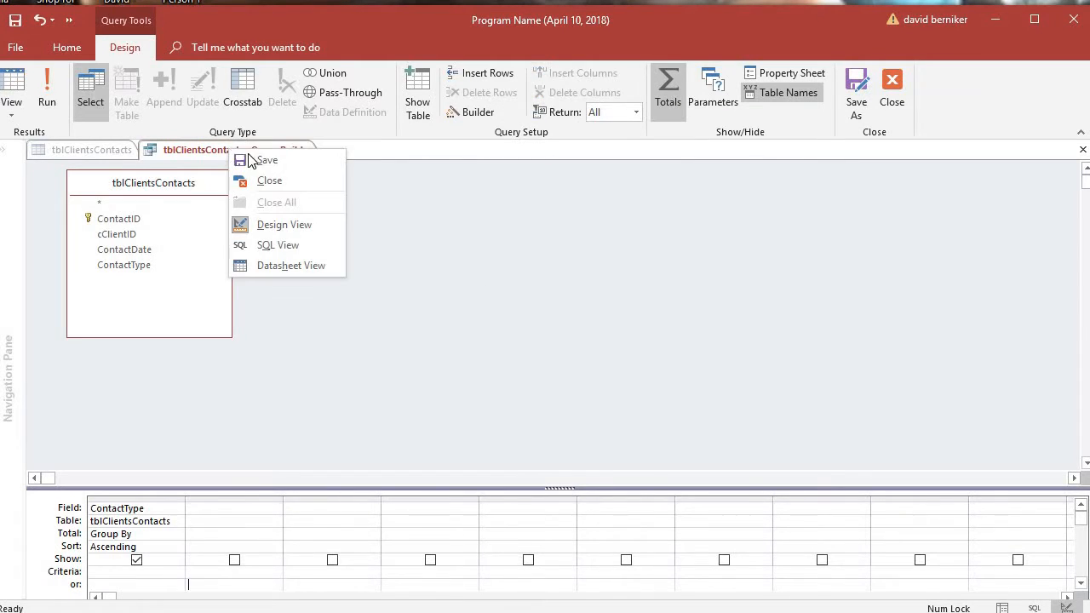
left_click(264, 160)
right_click(264, 153)
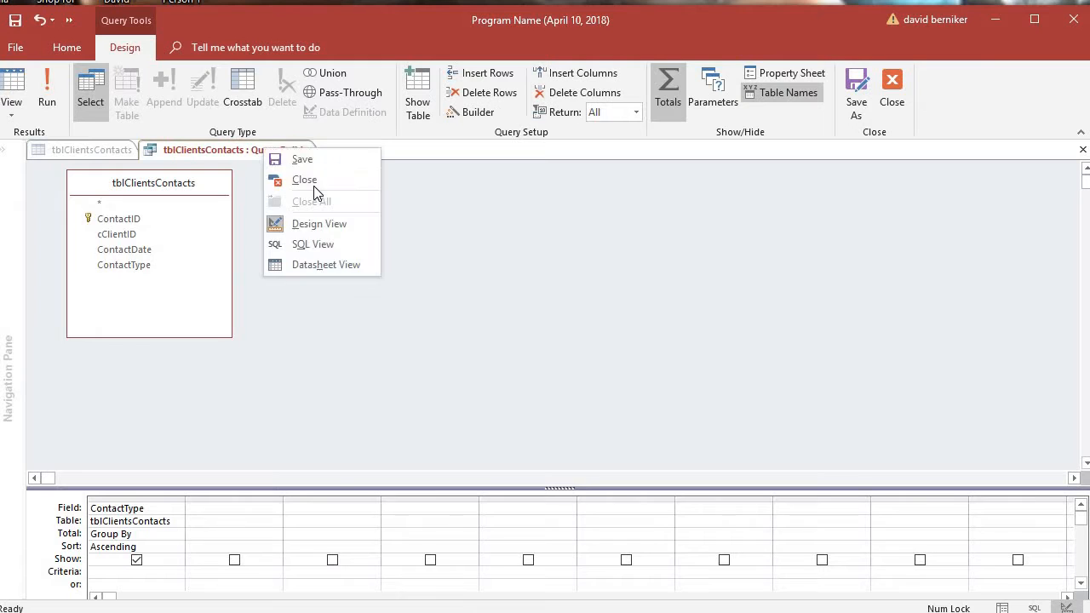
left_click(313, 182)
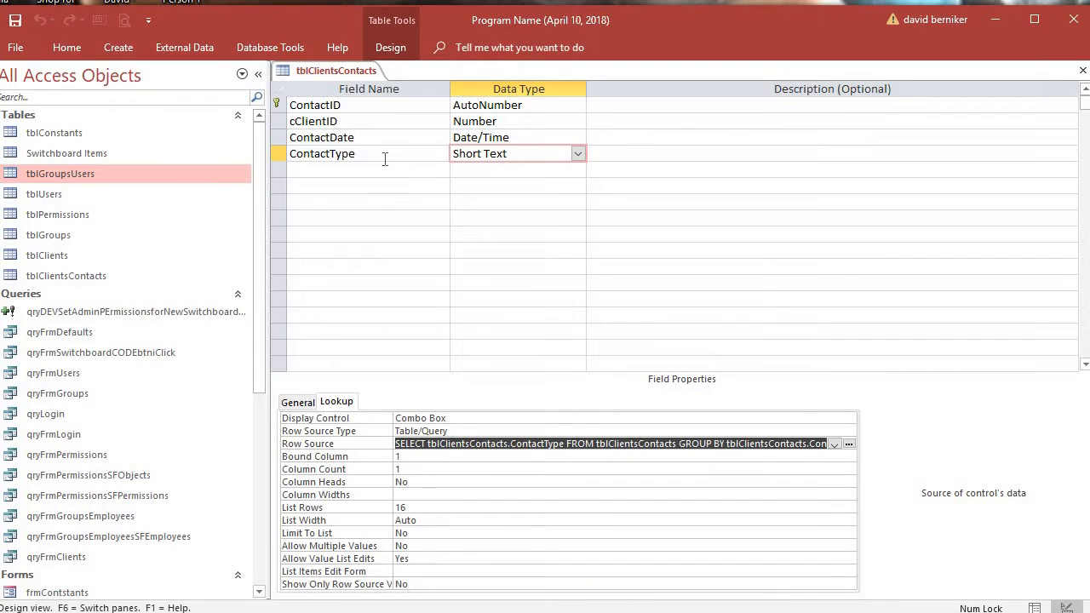
Add a field named Complete below ContactType with the Yes/No data type
left_click(385, 157)
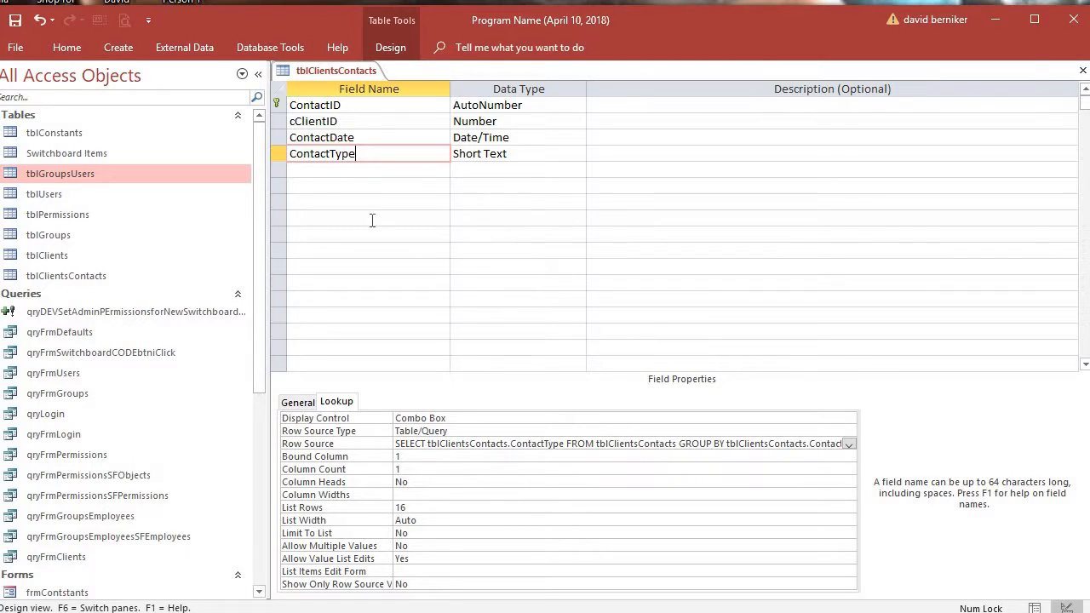
key("Down")
type("C")
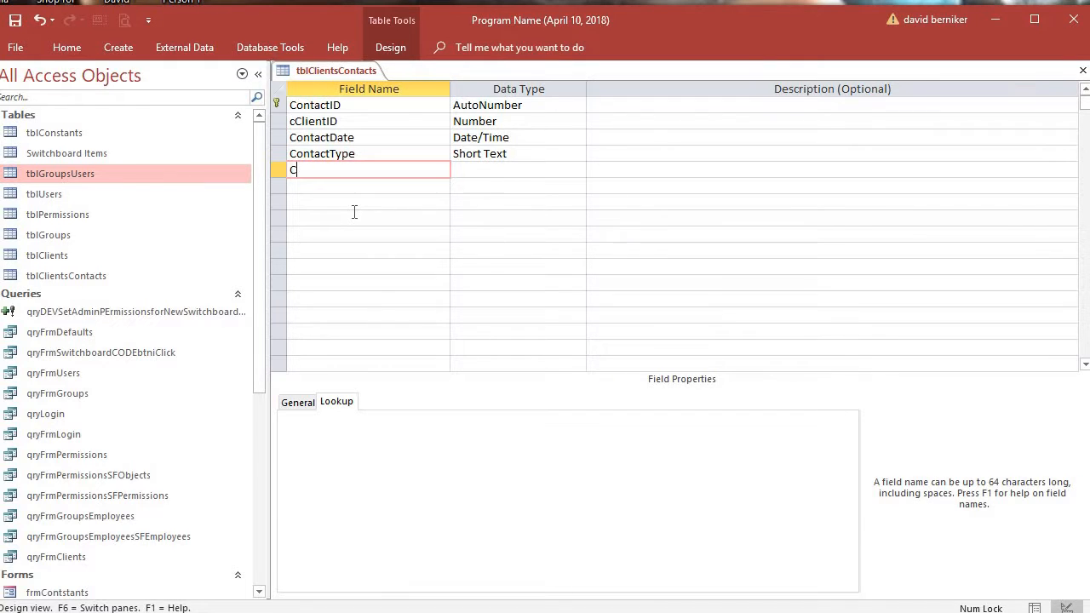
type("onmplete")
key("BackSpace")
key("BackSpace")
key("BackSpace")
key("BackSpace")
key("BackSpace")
key("BackSpace")
key("BackSpace")
type("mplete")
key("BackSpace")
key("BackSpace")
key("BackSpace")
type("ete")
key("Tab")
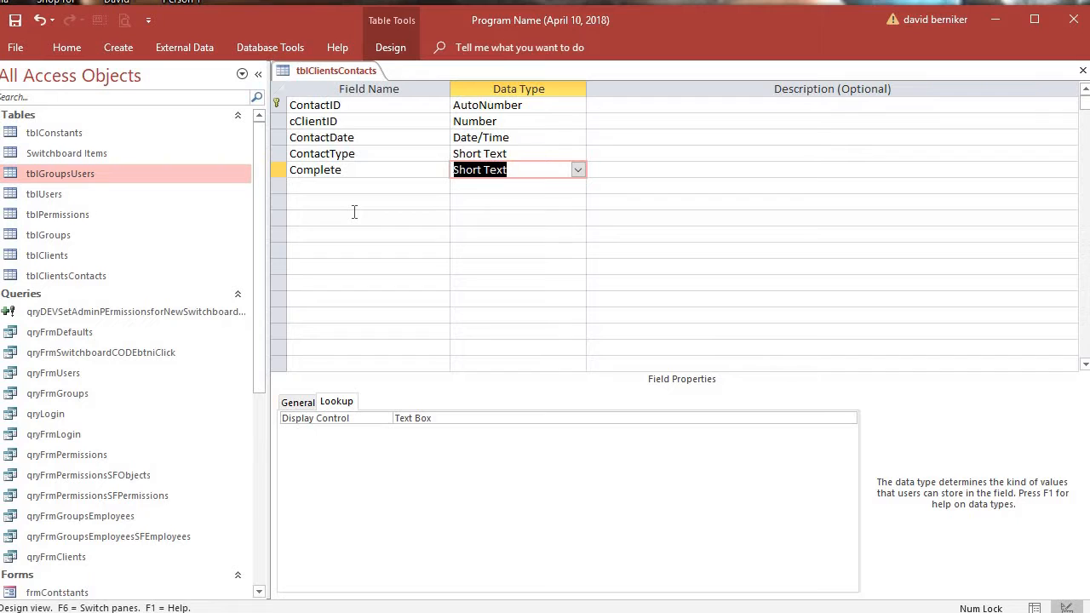
type("yes/No")
left_click(529, 220)
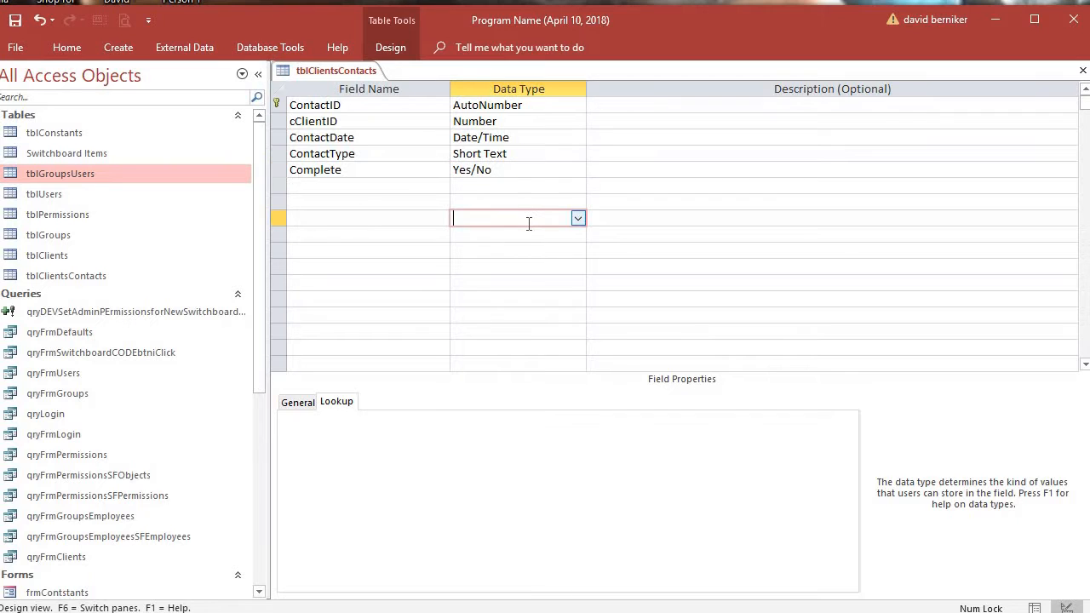
Save the tblClientsContacts table and show it in Datasheet View
right_click(354, 73)
left_click(357, 78)
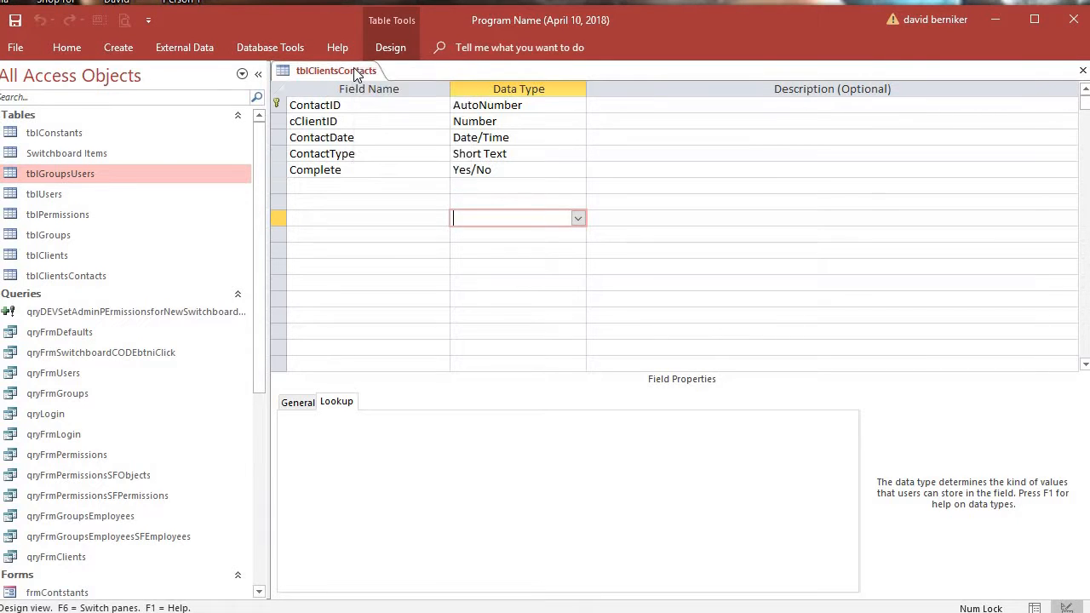
right_click(356, 73)
left_click(396, 169)
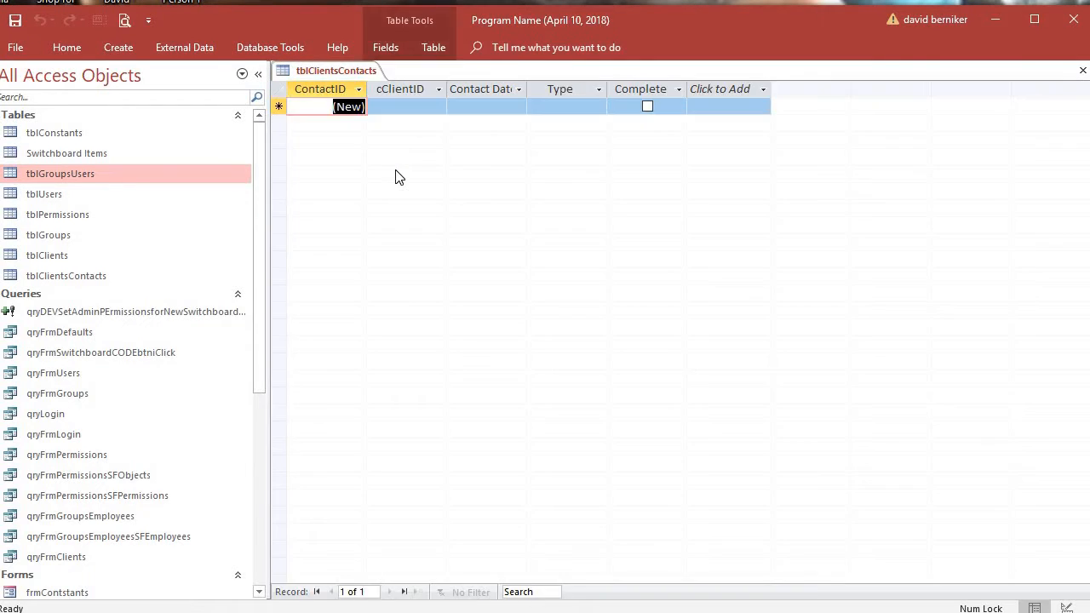
In the first record, choose the client from the cClientID lookup and enter 2018-11-12 as the contact date
left_click(431, 108)
left_click(439, 105)
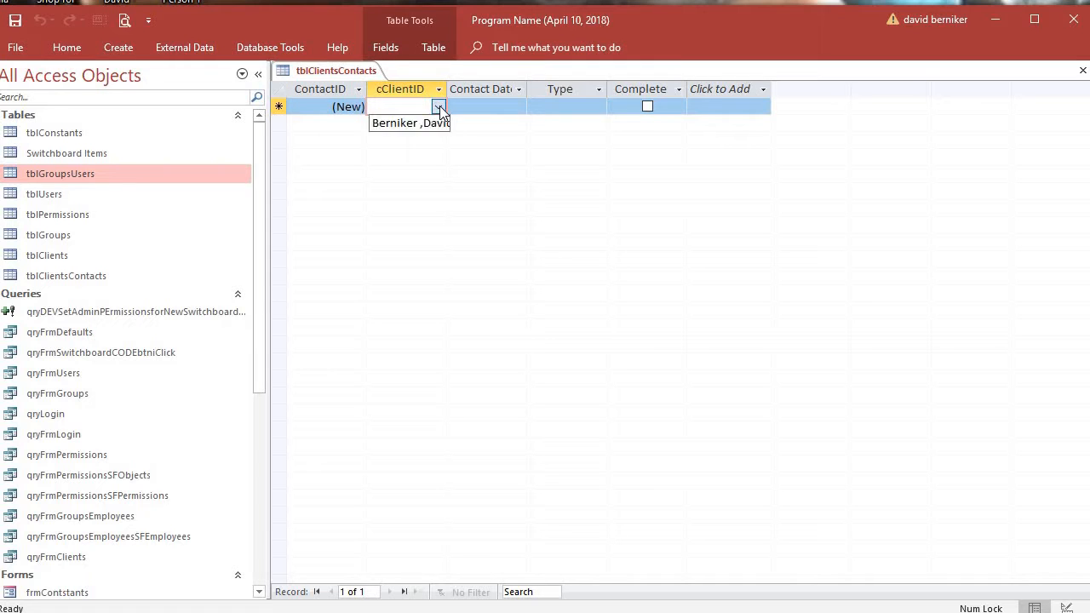
left_click(433, 124)
left_click(494, 114)
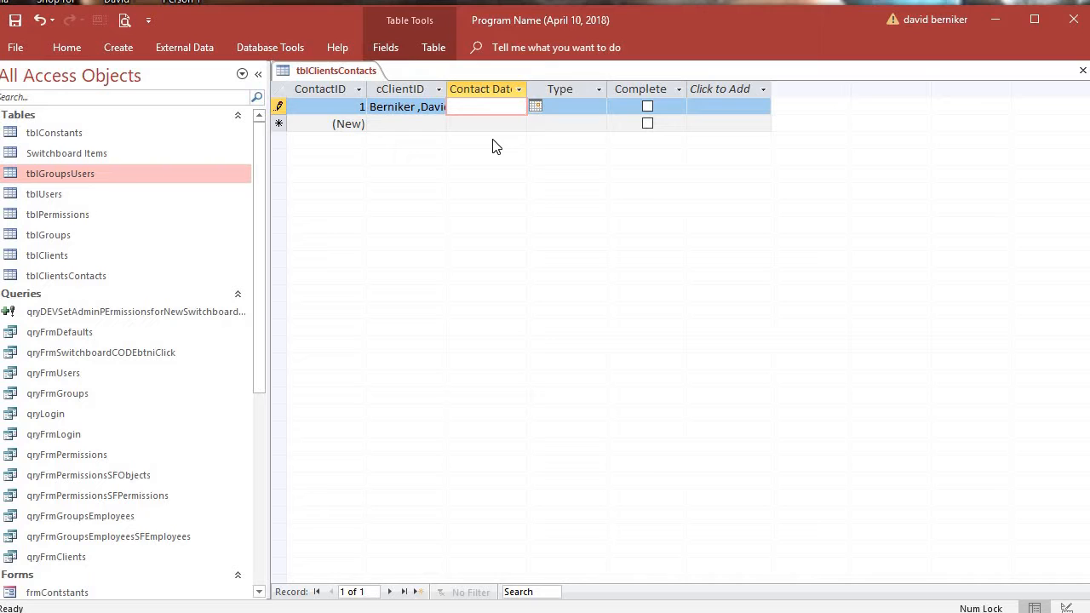
type("now")
key("BackSpace")
type("v 12")
key("Tab")
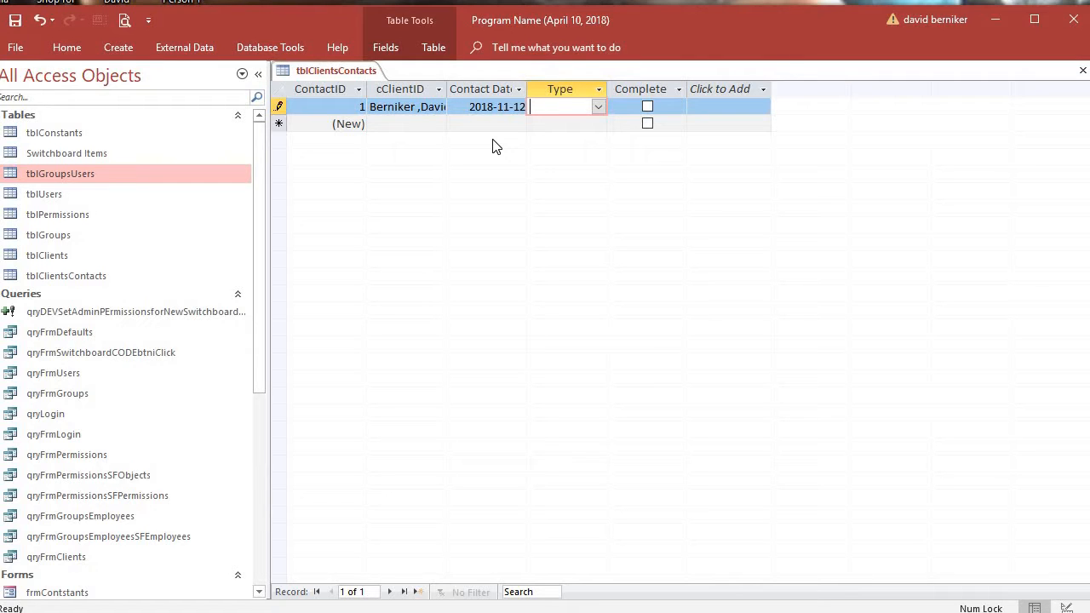
Set the first record's type to email and mark it as complete
left_click(600, 108)
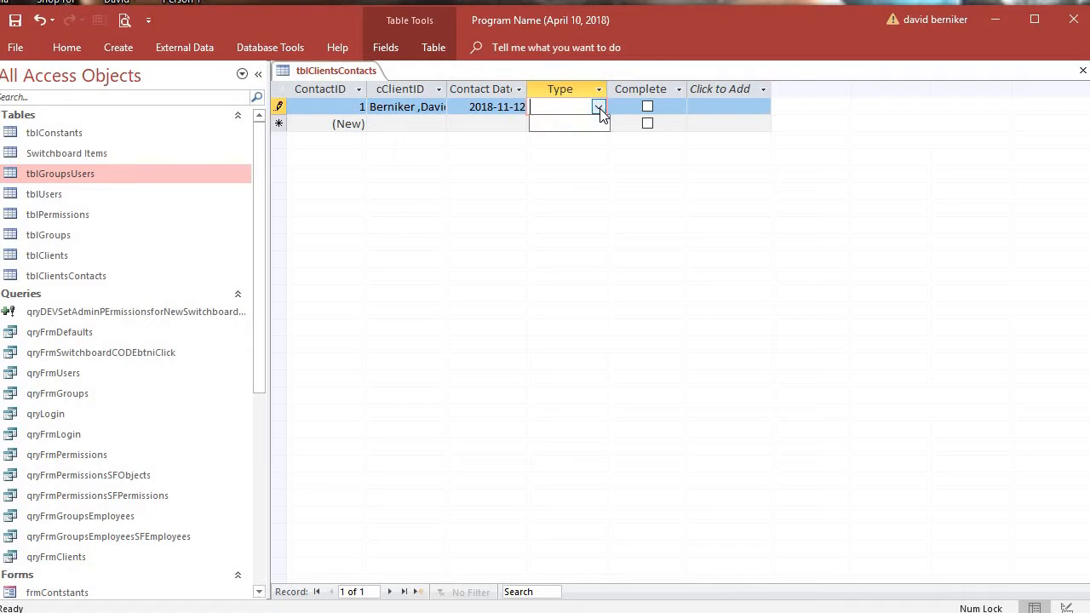
left_click(598, 110)
type("emai")
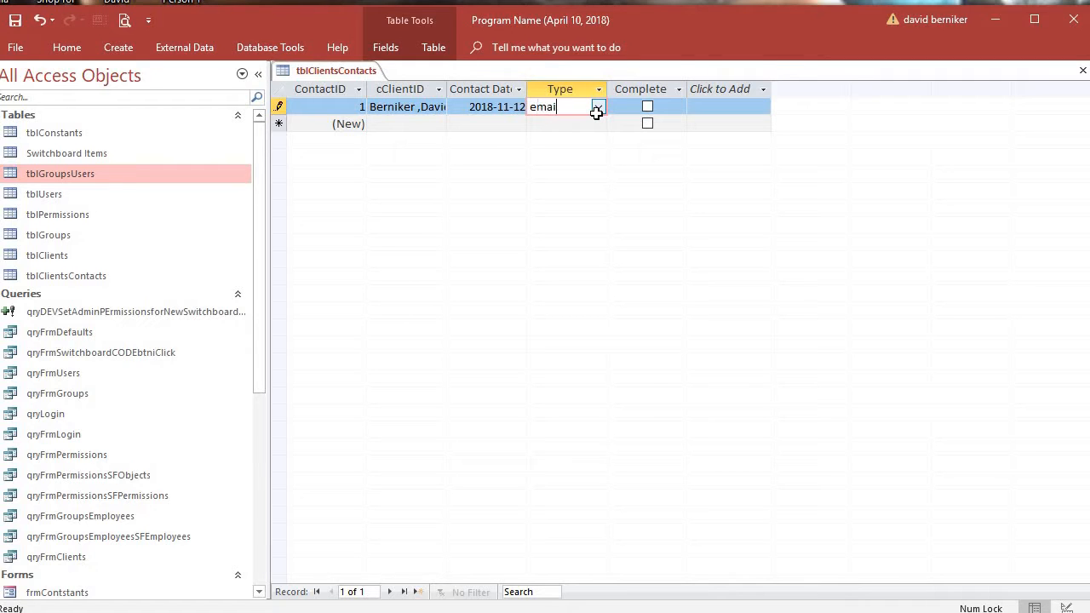
type("l")
key("Tab")
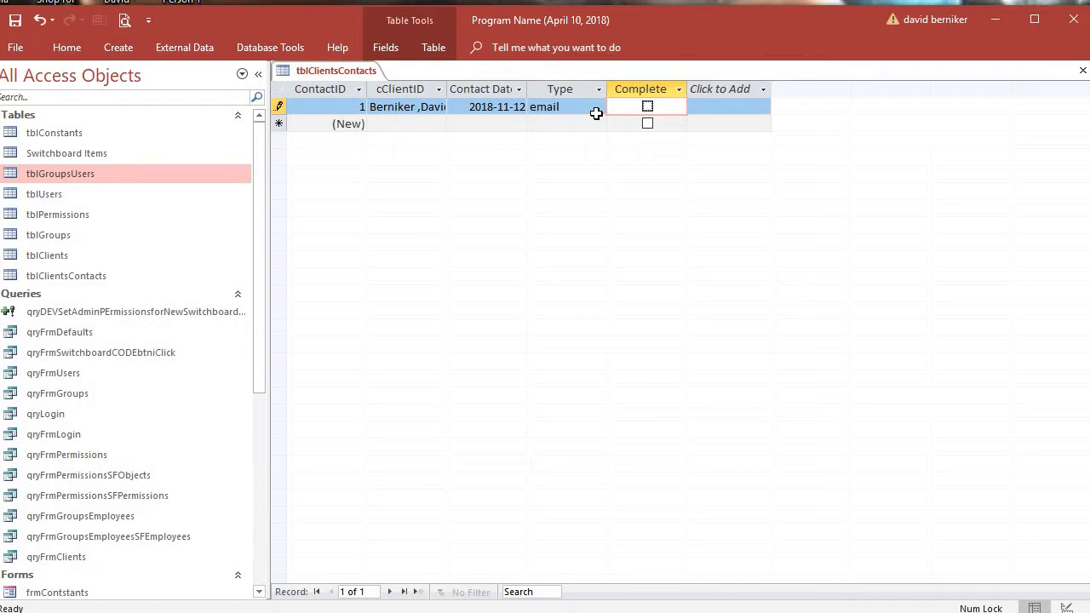
key("space")
key("Tab")
key("Tab")
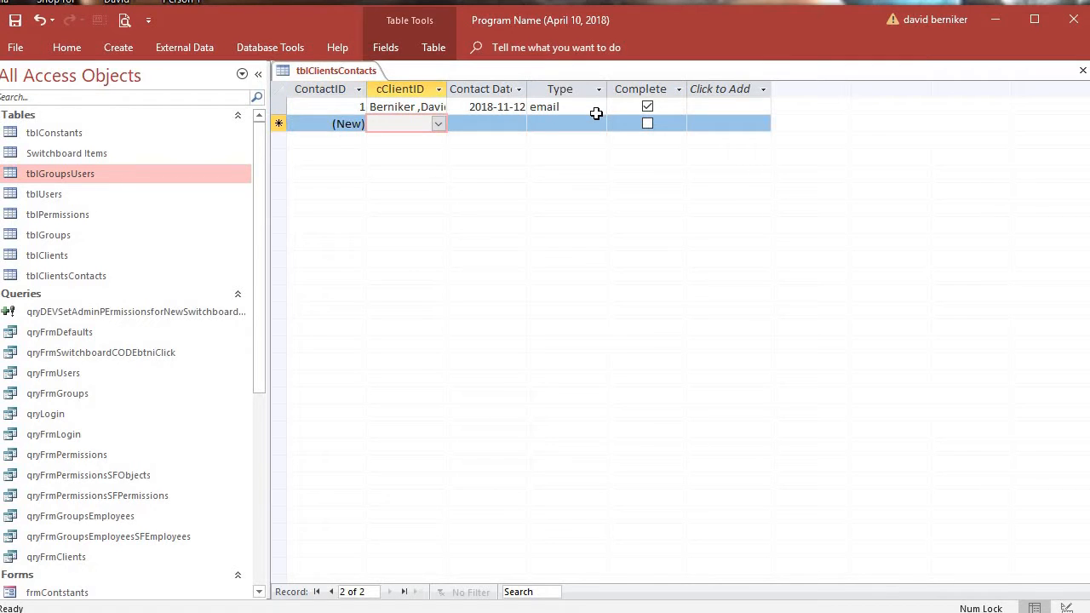
Start a second record for the same client with the contact date 2018-12-12
type("ber")
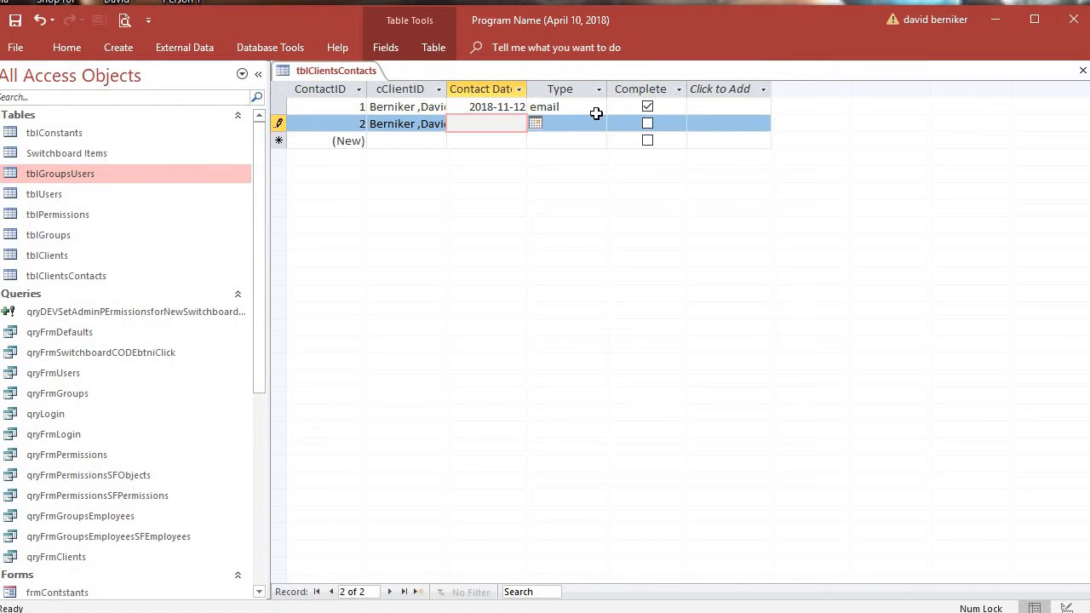
type("c 12")
key("Tab")
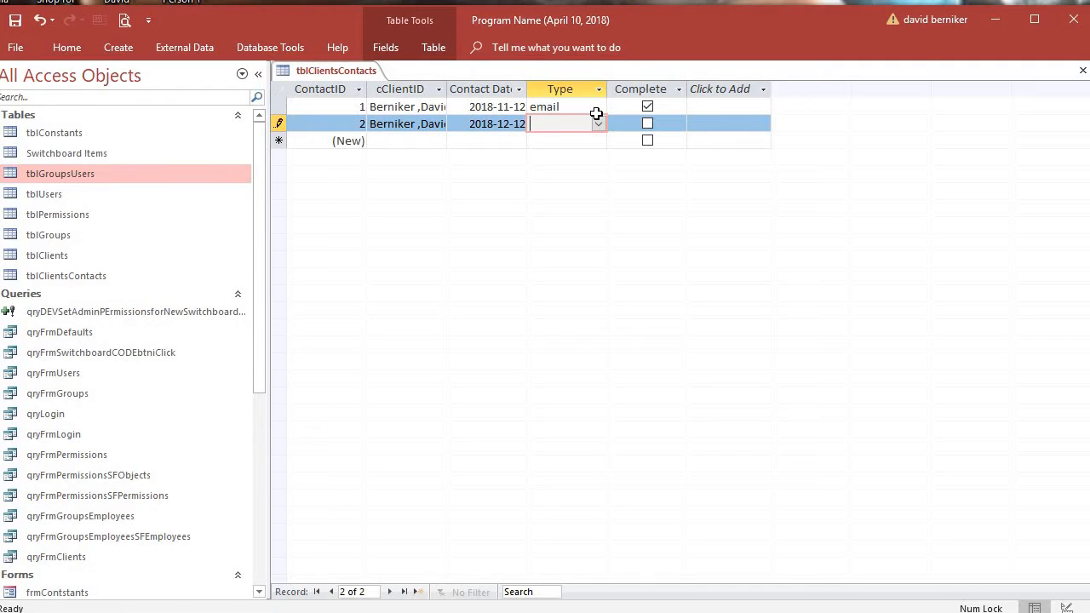
Set the second record's contact type to Phone and close the tblClientsContacts table
type("Phone")
key("Tab")
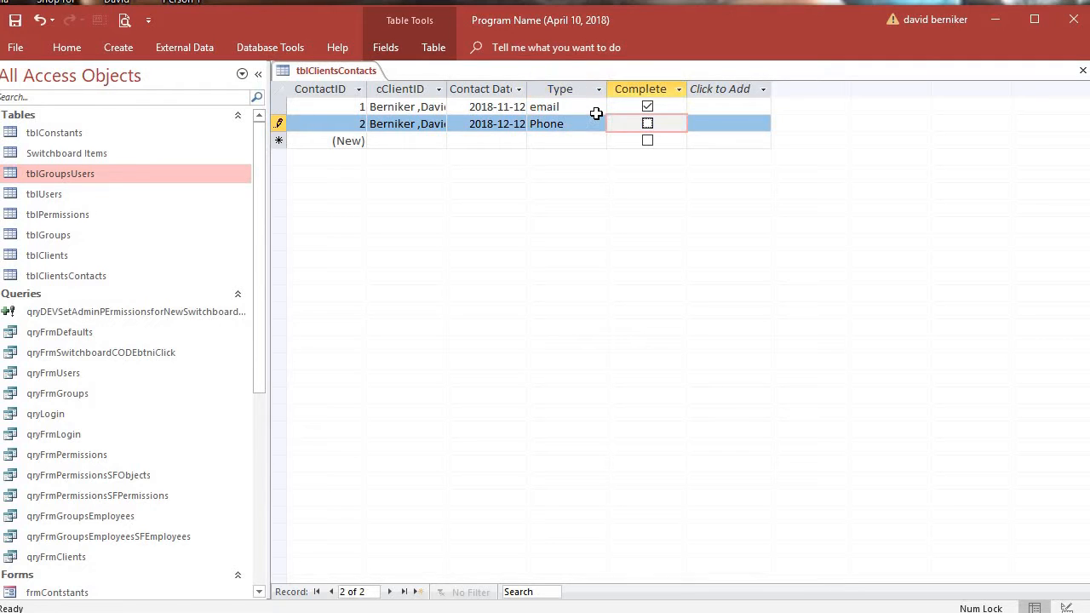
right_click(332, 72)
left_click(356, 75)
right_click(353, 71)
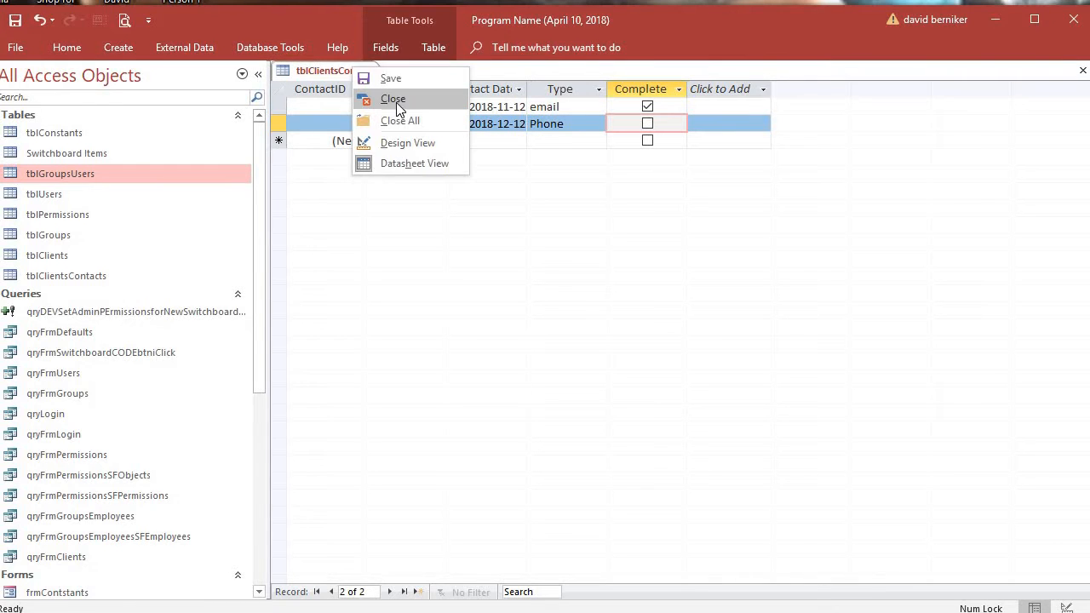
left_click(396, 99)
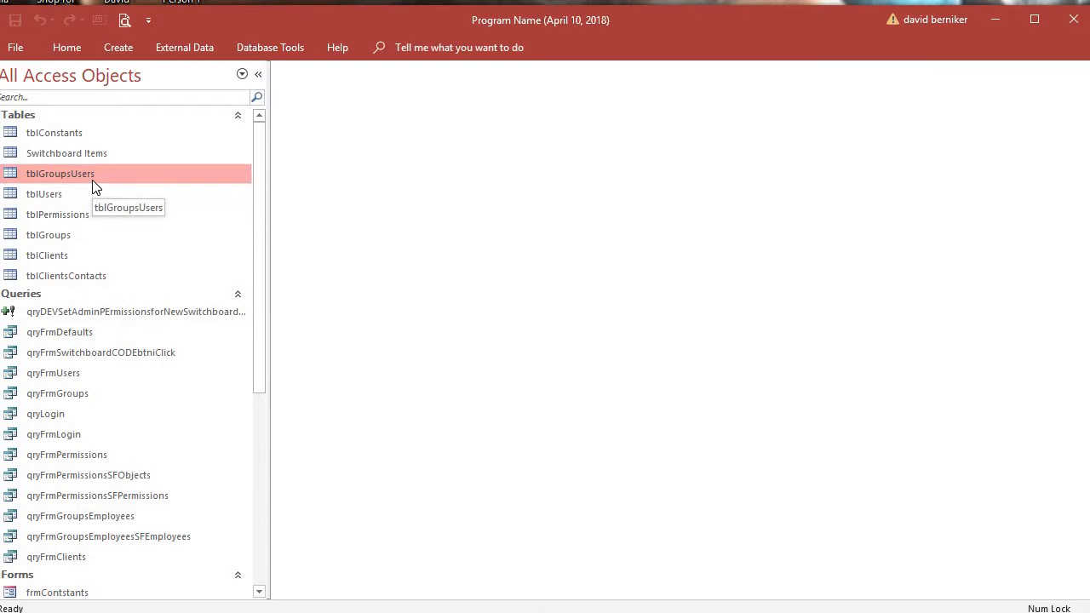
Open tblClientsContacts in Design View and set the ContactDate field's default value to Date()
left_click(100, 278)
right_click(99, 275)
left_click(155, 308)
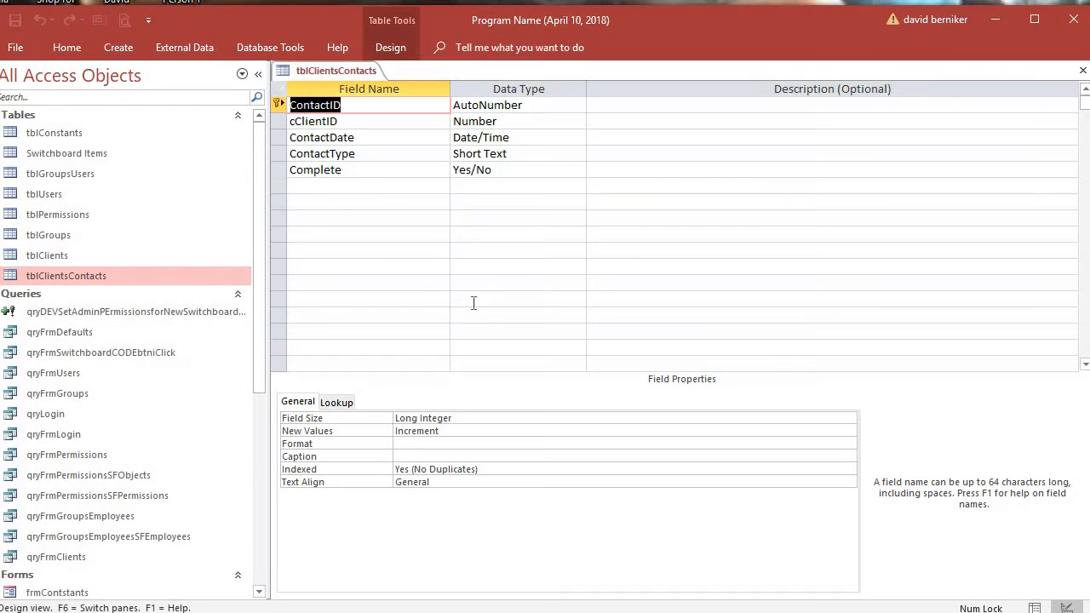
left_click(370, 137)
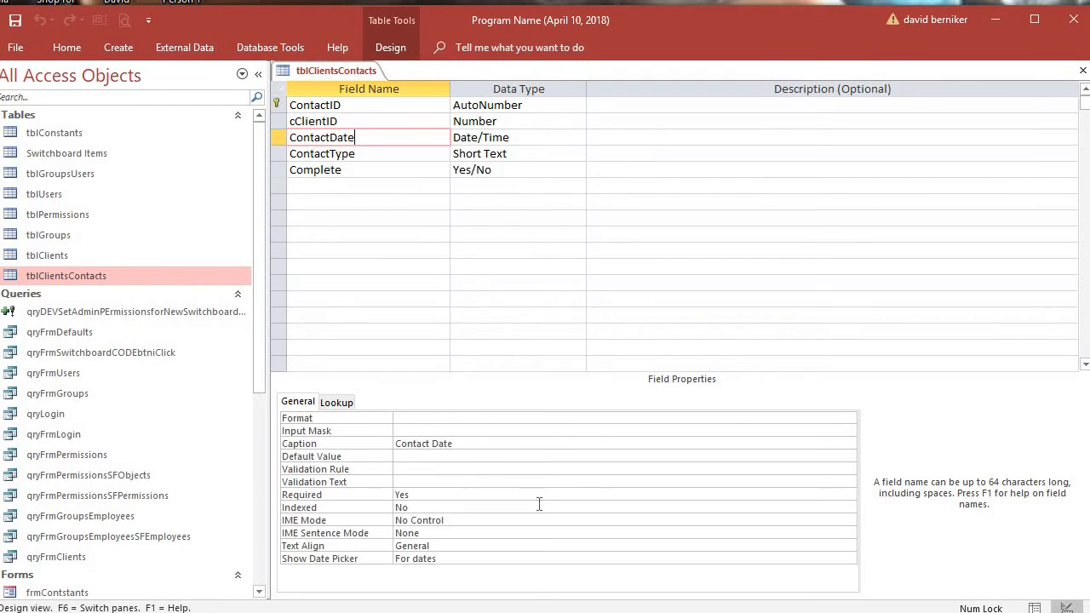
left_click(413, 457)
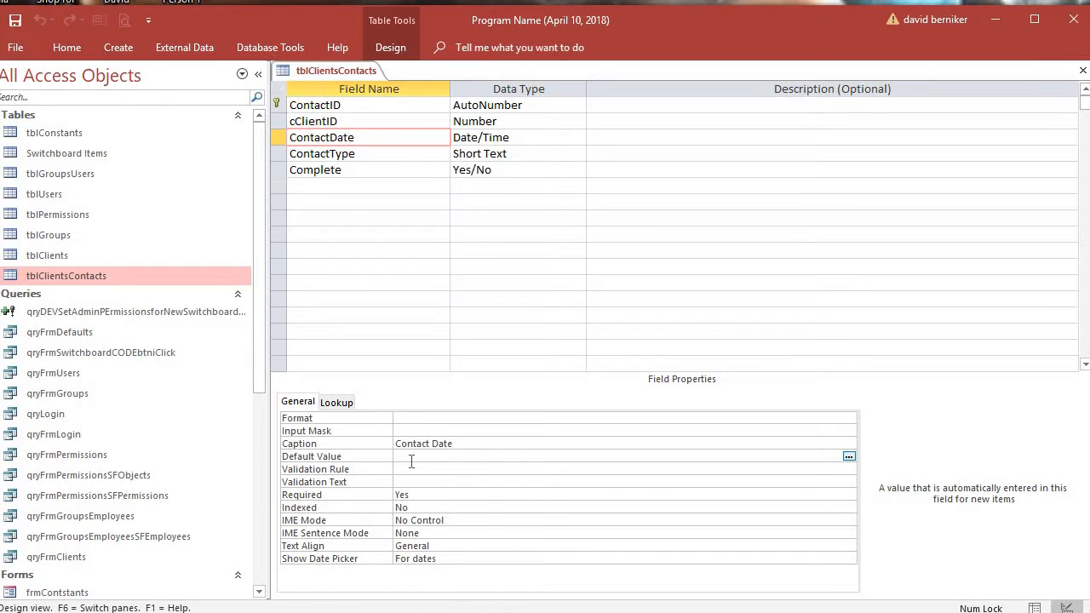
type("date(")
left_click(460, 471)
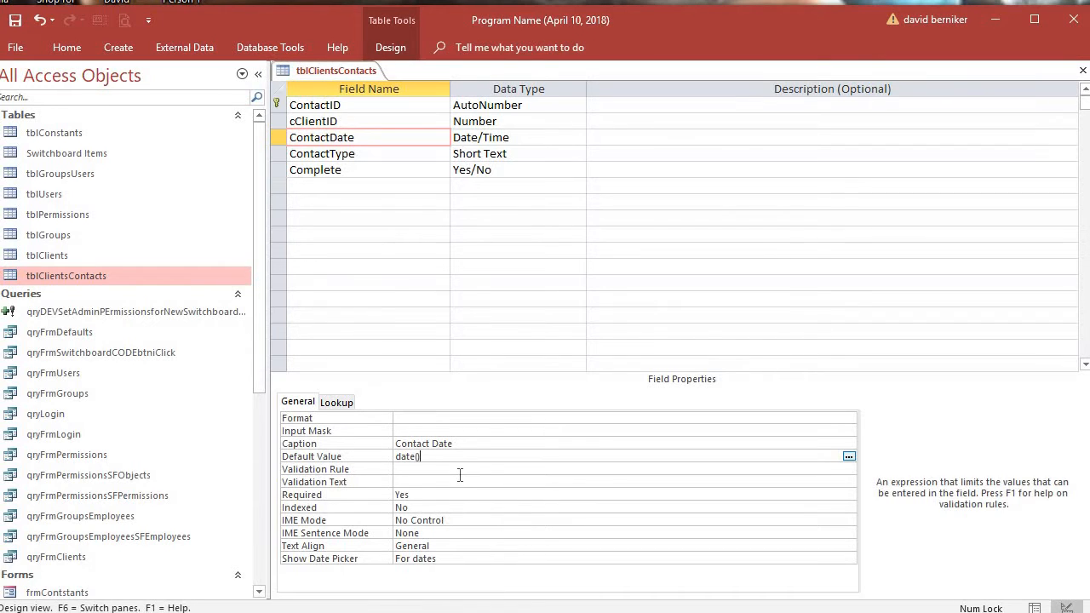
Save the tblClientsContacts design changes and switch the table back to Datasheet View
right_click(336, 71)
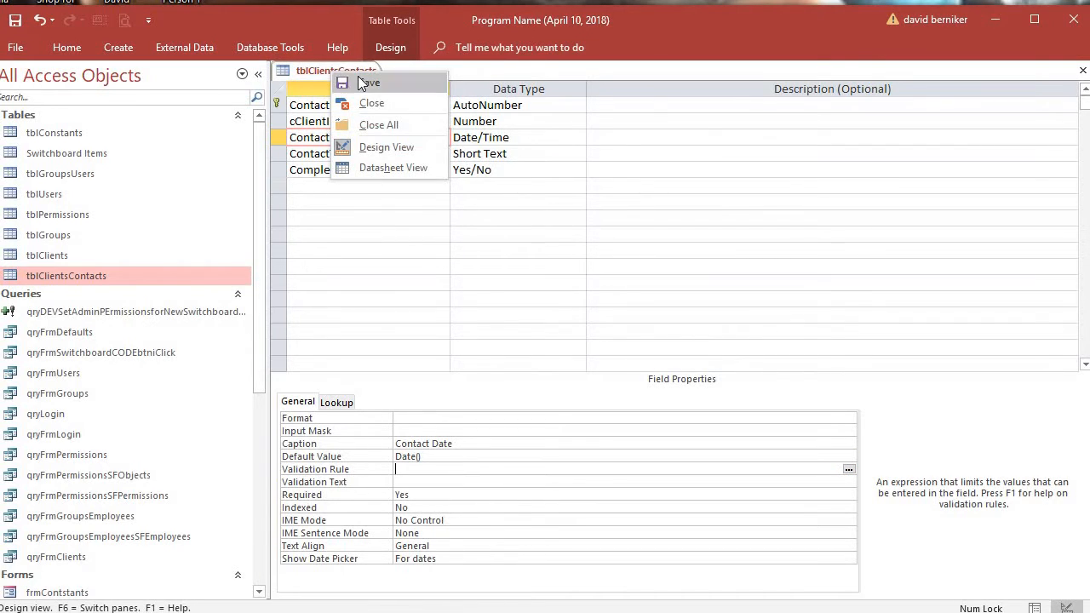
left_click(369, 83)
right_click(352, 72)
left_click(403, 165)
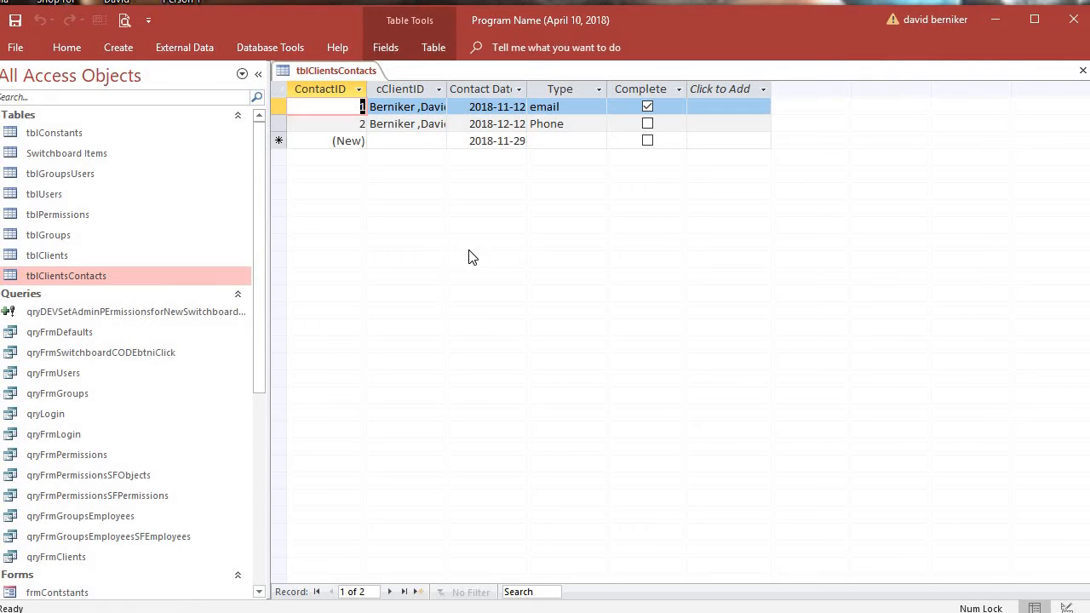
Start a third contact record by choosing the existing client from the cClientID lookup, keeping the default contact date
left_click(402, 142)
left_click(437, 142)
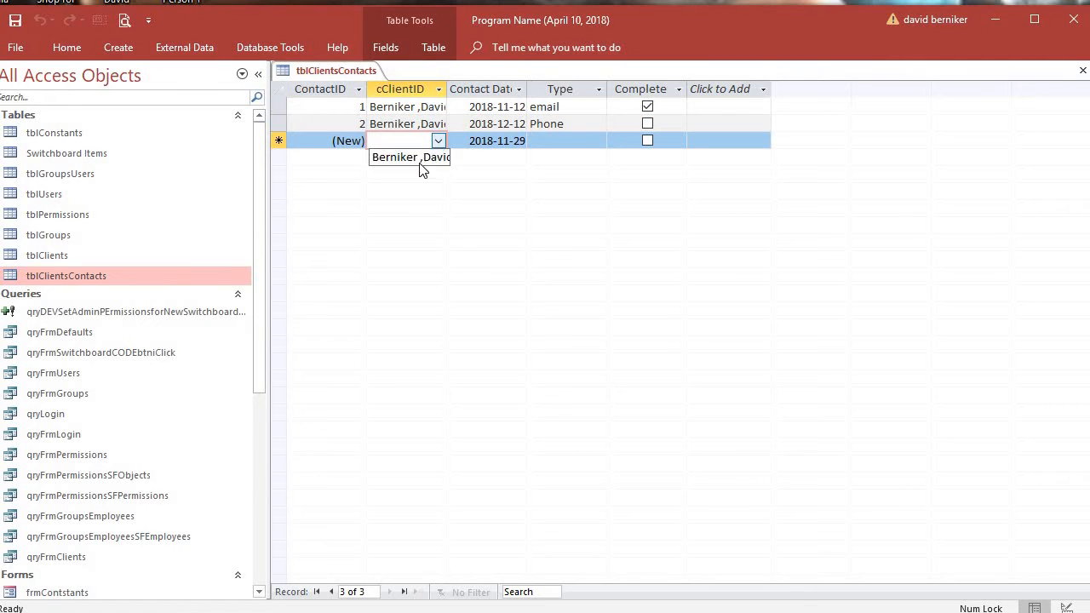
left_click(413, 160)
left_click(506, 141)
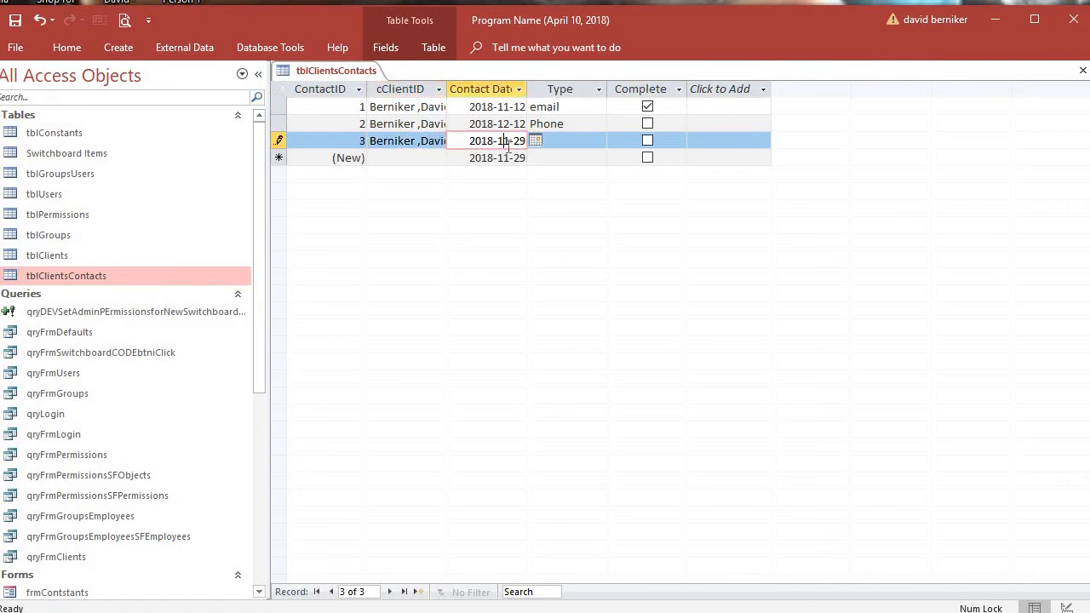
Try to leave the third record without choosing a contact type from the Type lookup
left_click(569, 142)
left_click(599, 142)
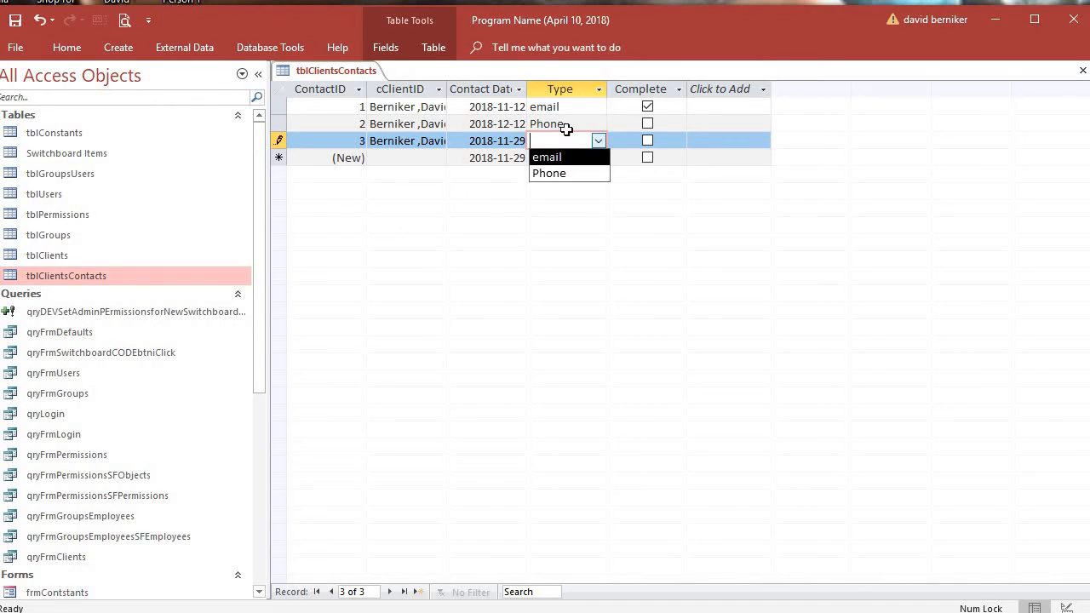
left_click(573, 127)
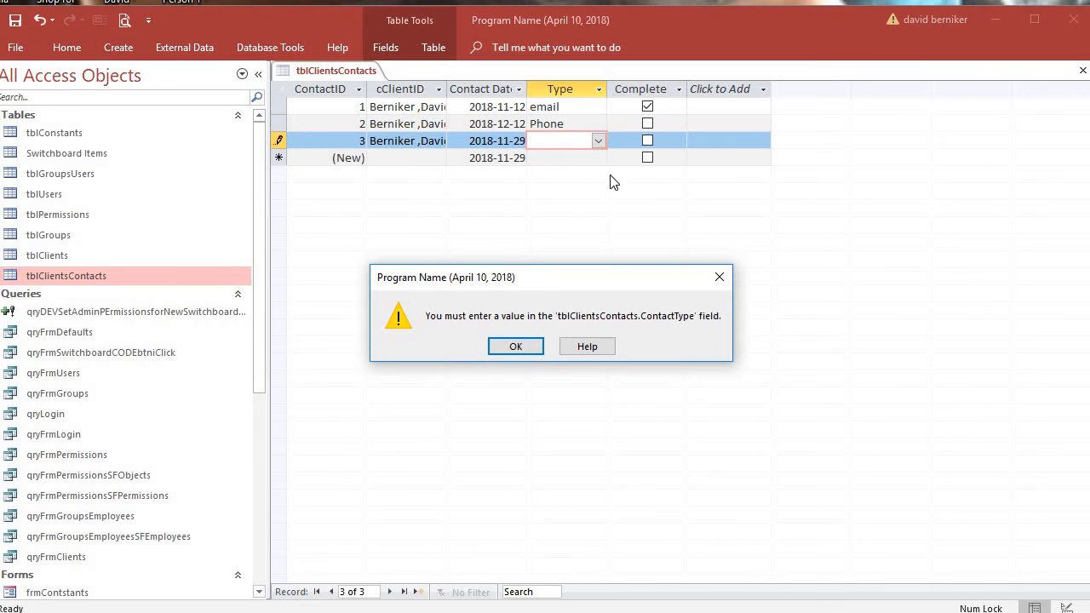
left_click(531, 349)
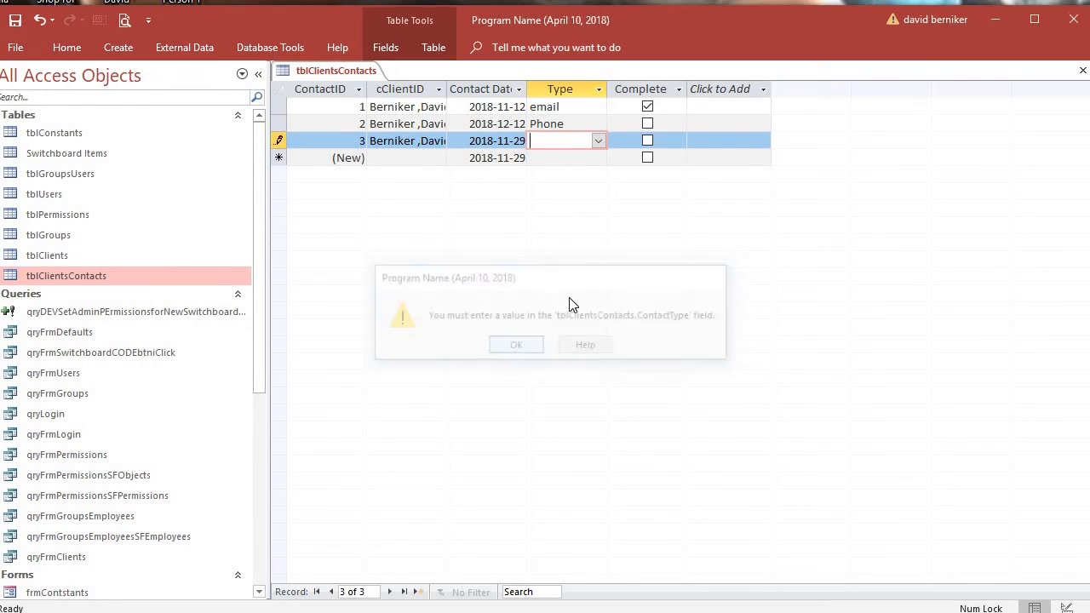